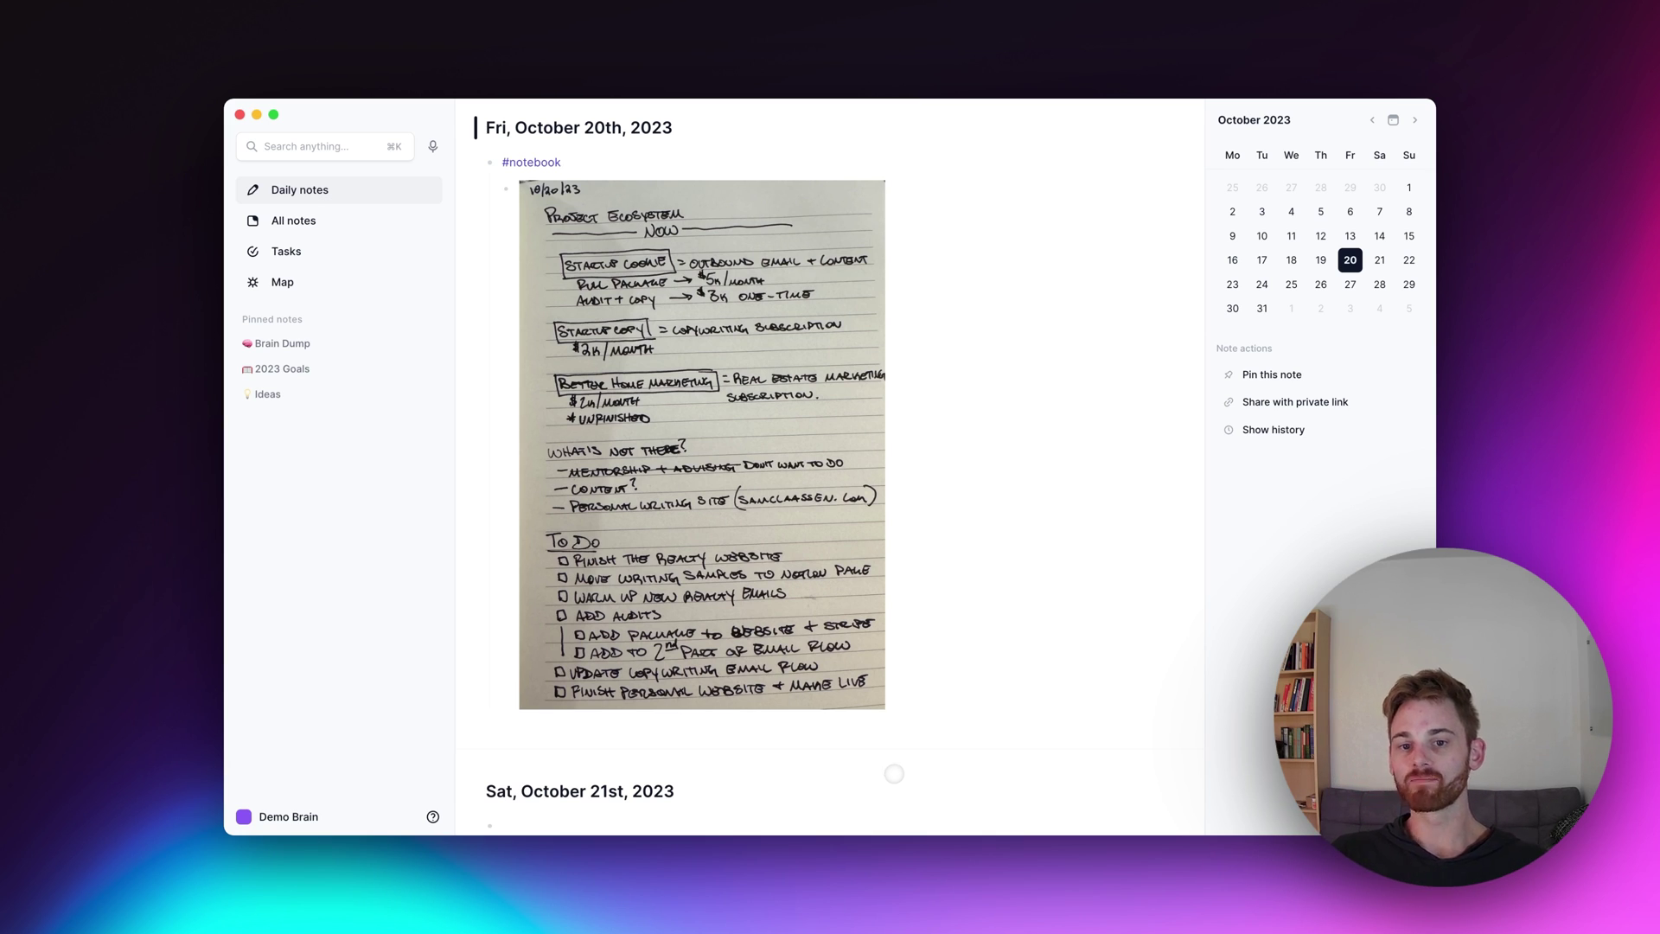
pyautogui.doubleClick(562, 163)
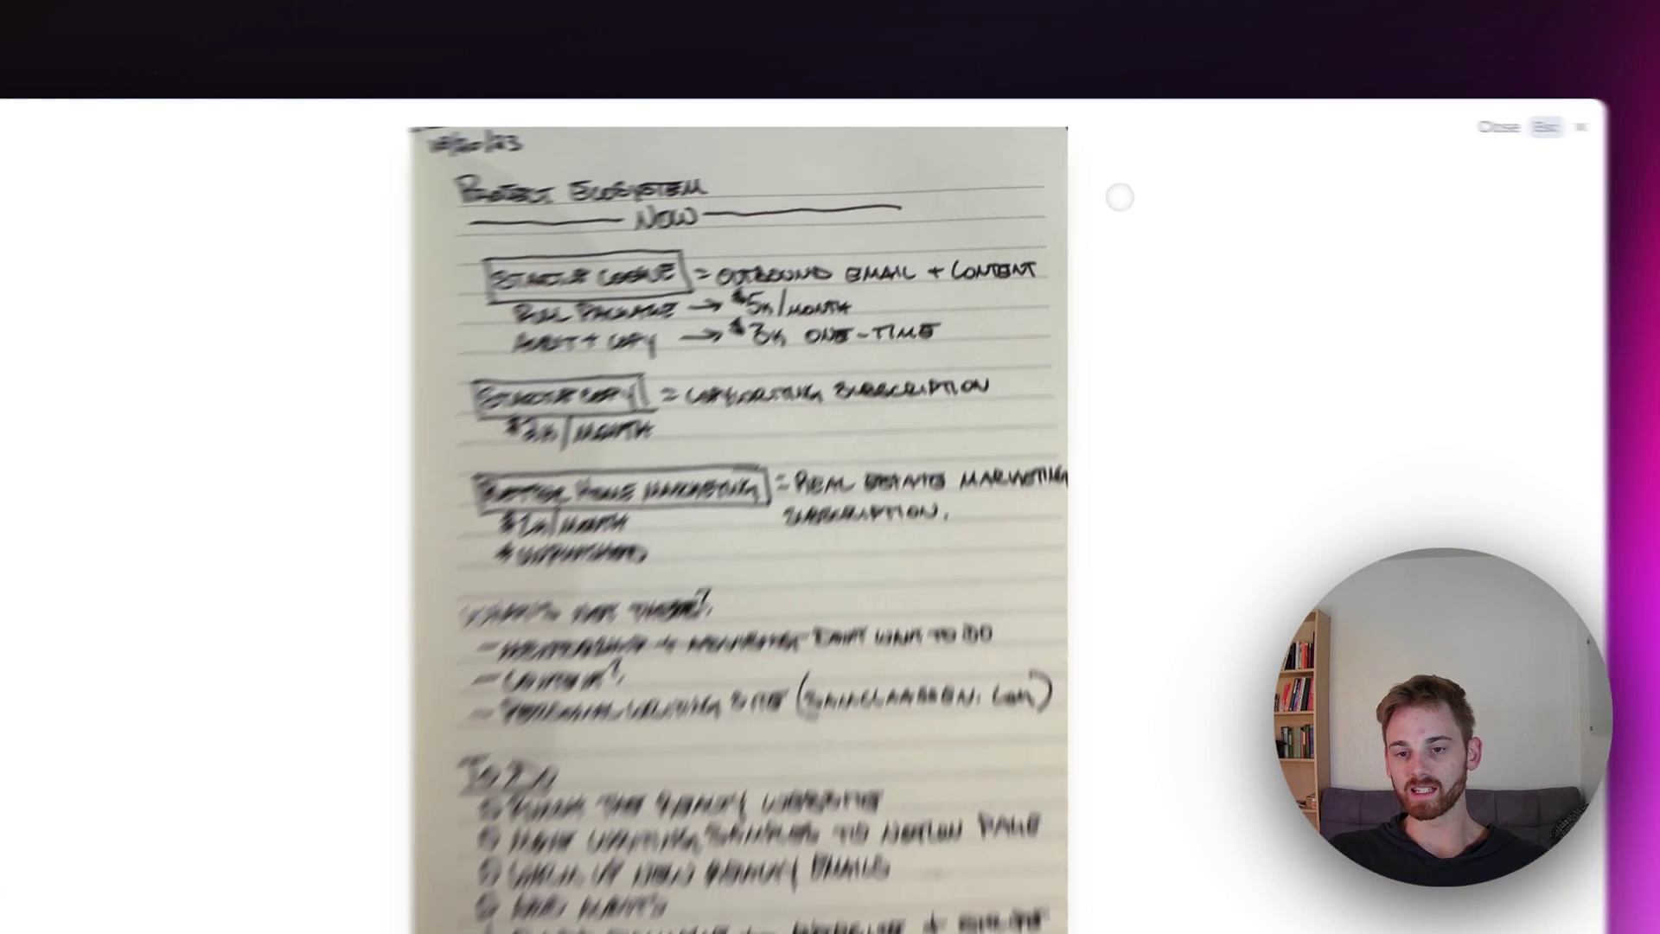
pyautogui.click(1173, 228)
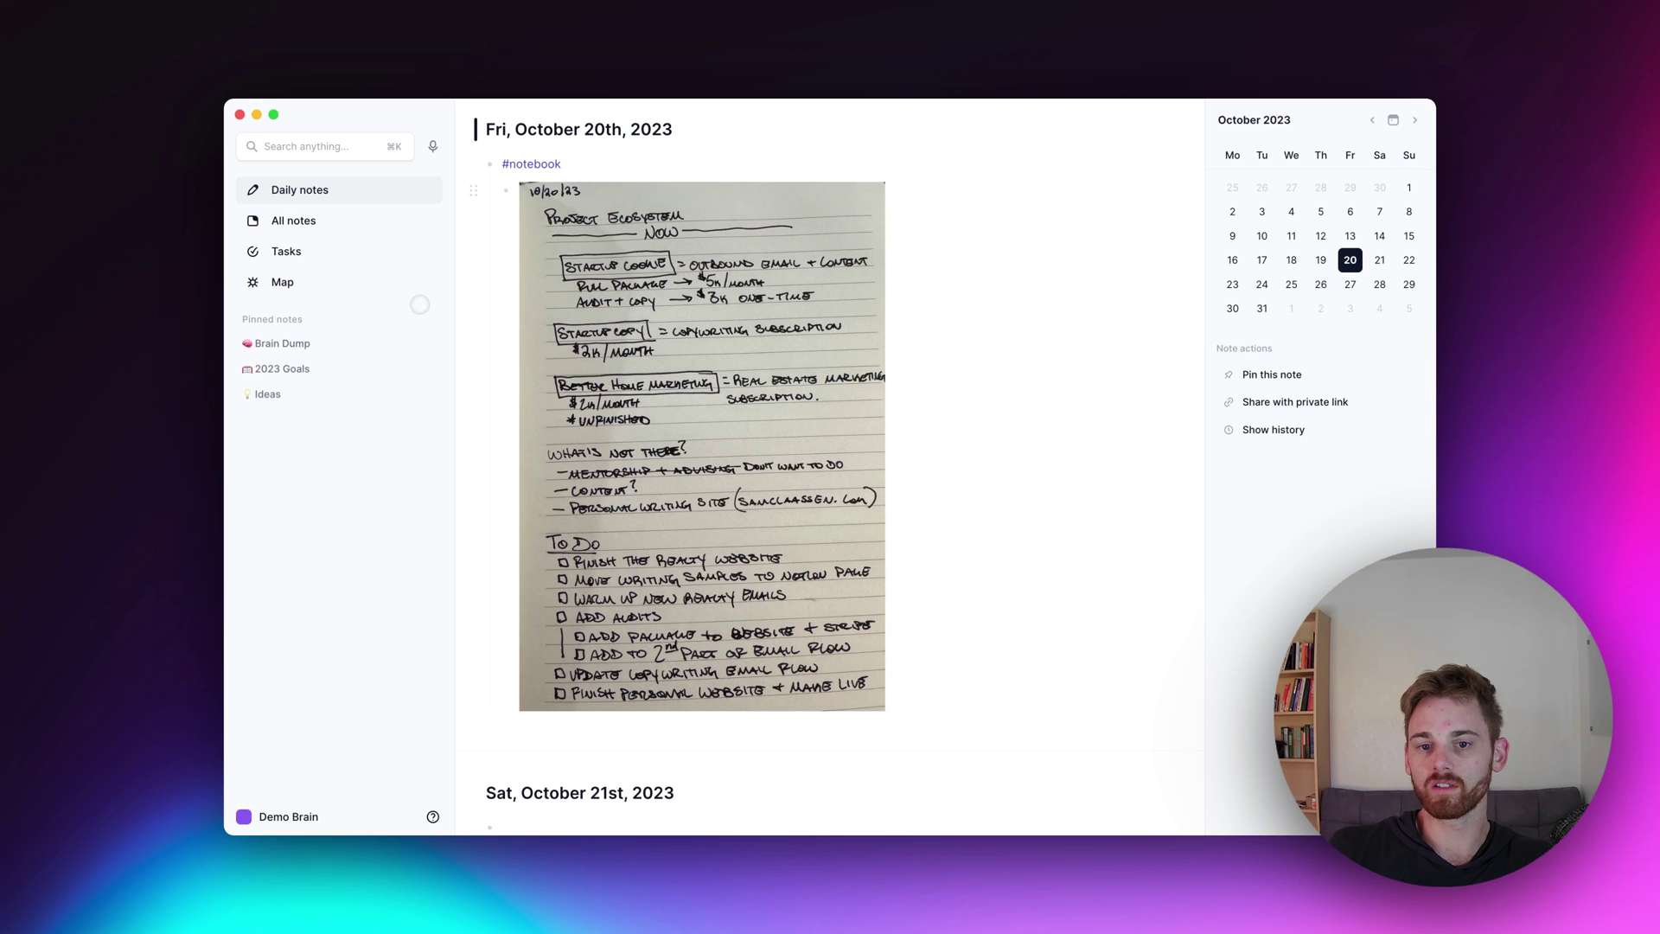
# Step: Record an audio memo in the October 20th note describing the notebook page and its to-do list
pyautogui.click(432, 147)
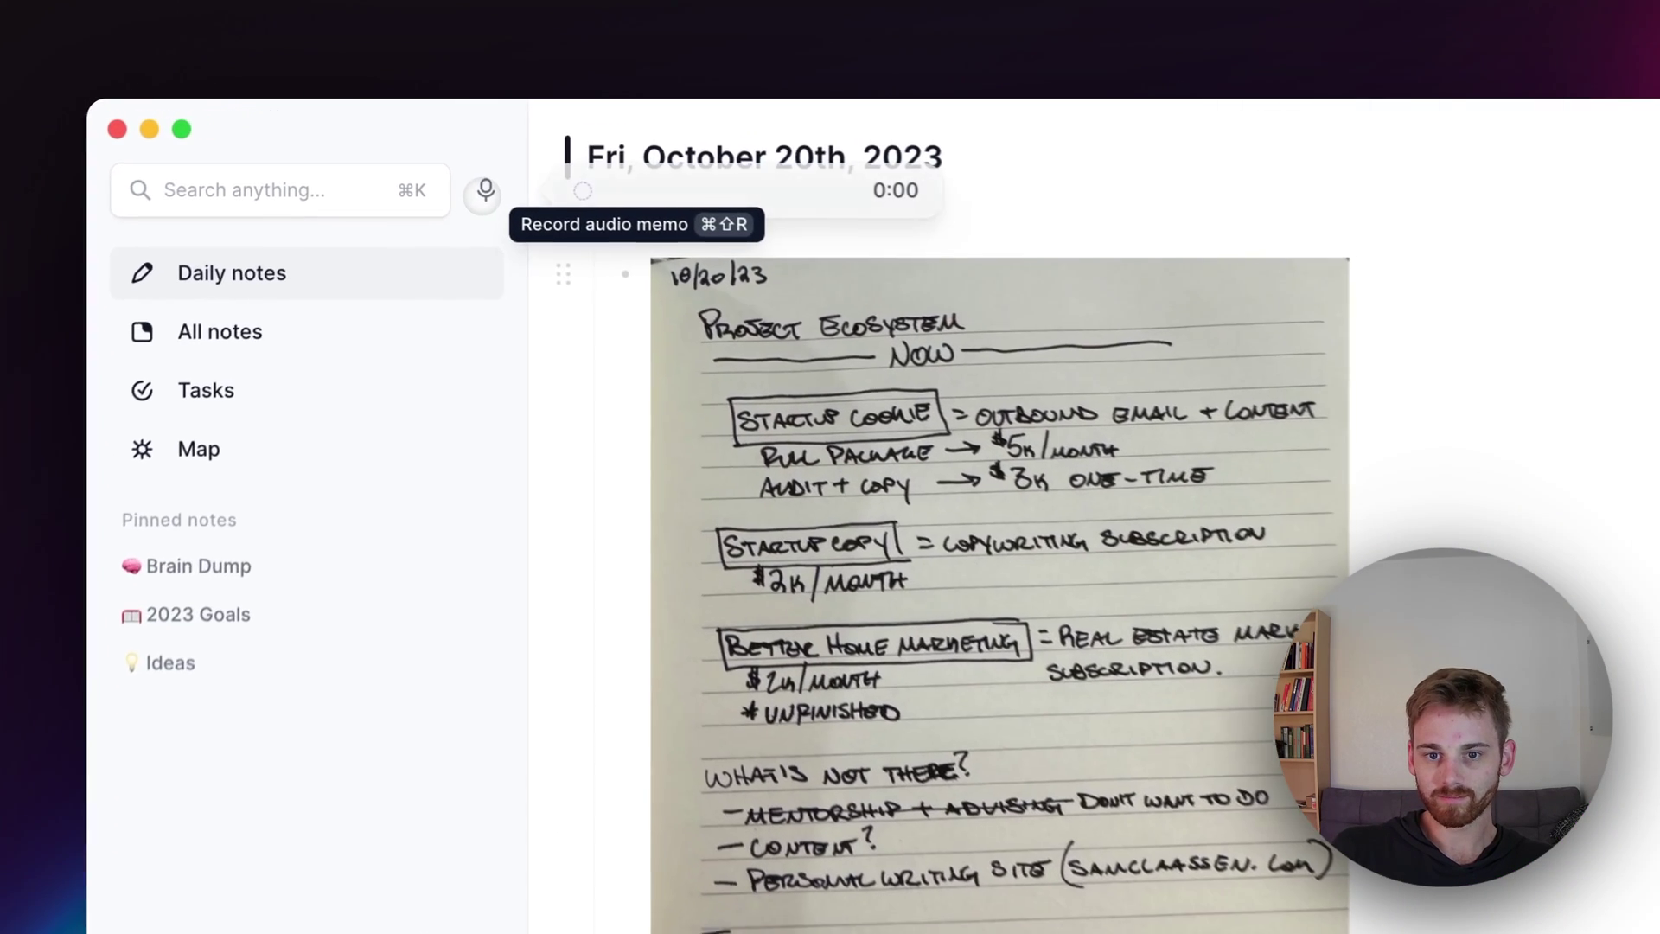
pyautogui.click(486, 189)
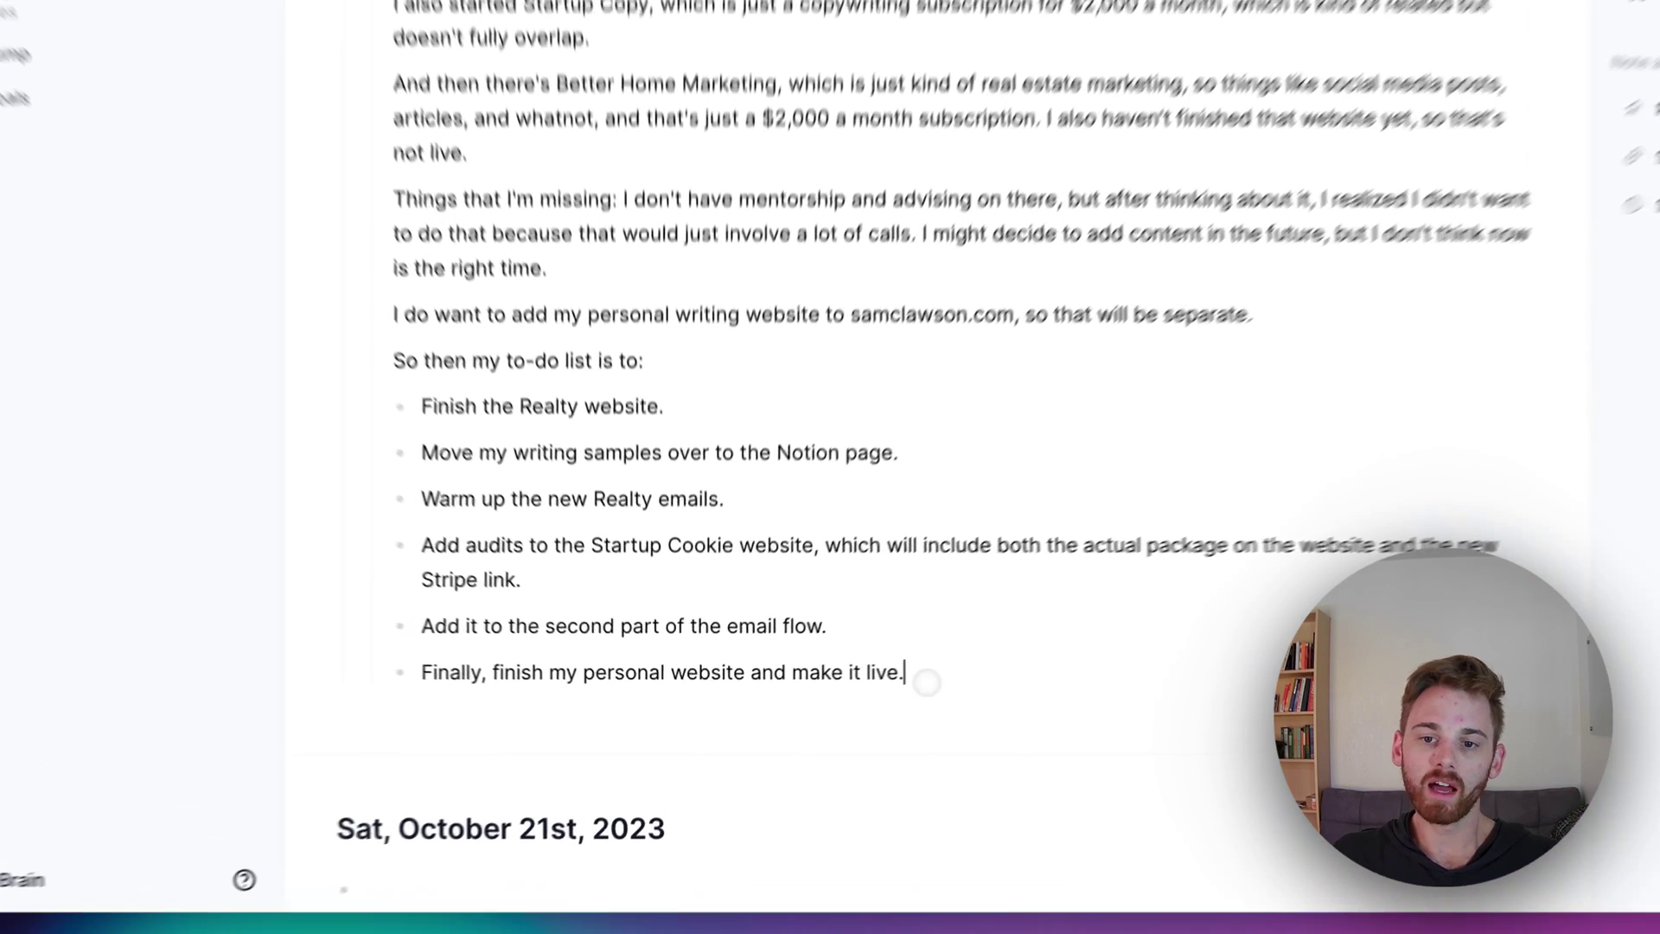
# Step: Copy the memo transcript into a new blank note
pyautogui.moveTo(822, 702); pyautogui.dragTo(504, 181)
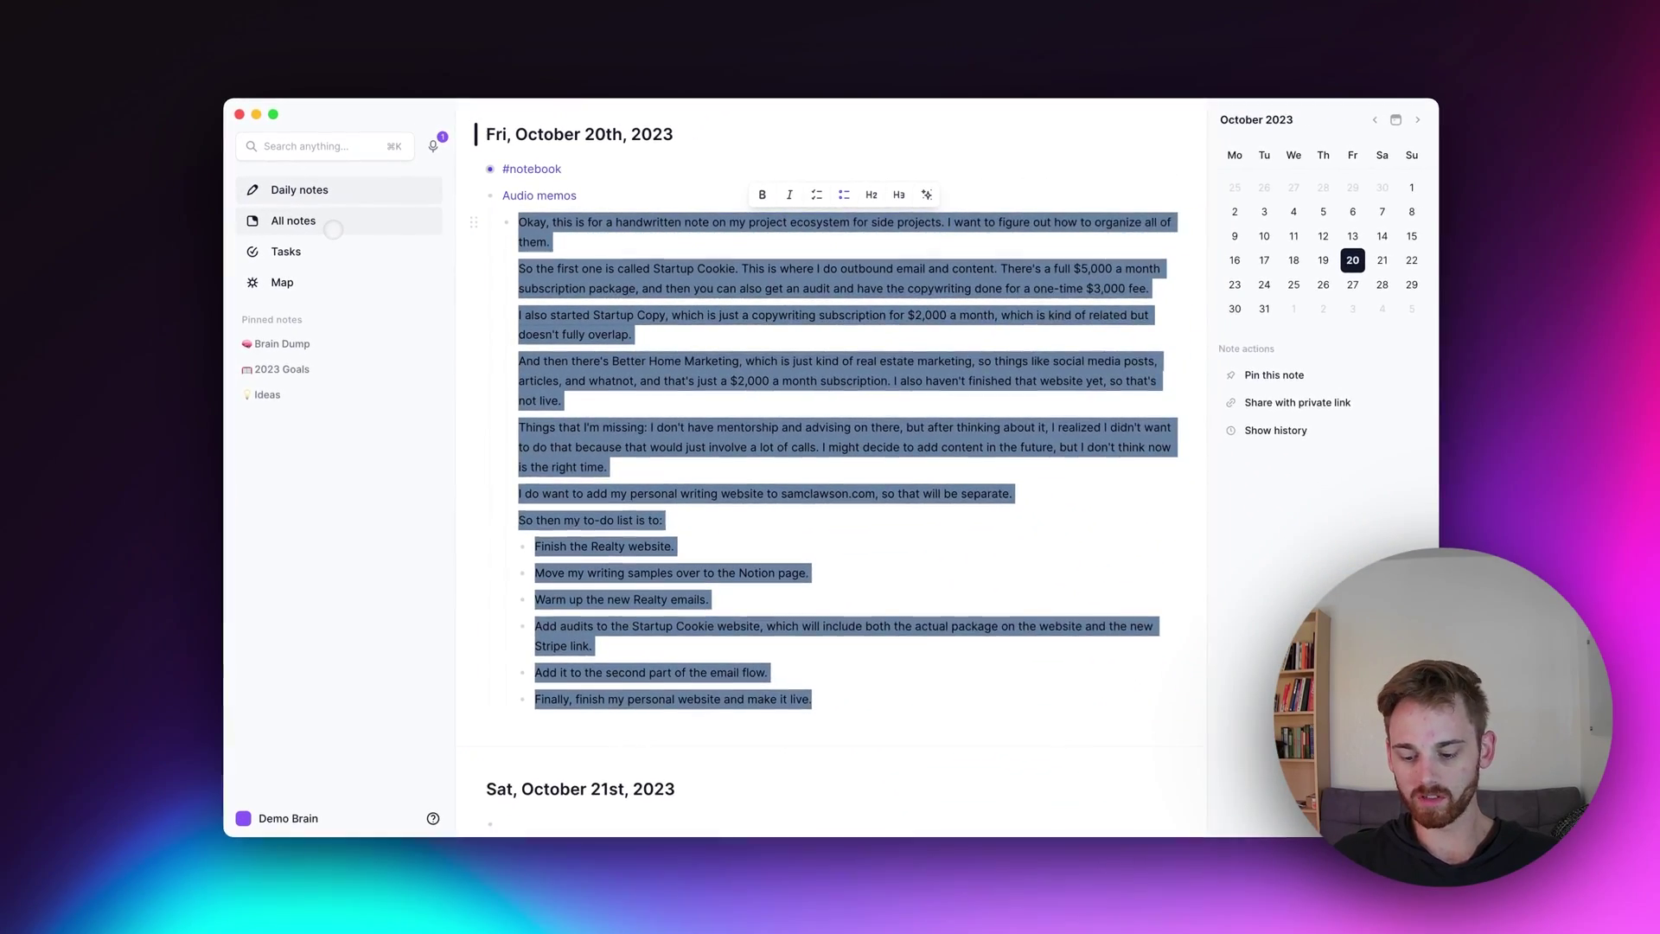
pyautogui.click(333, 230)
pyautogui.write('Side P')
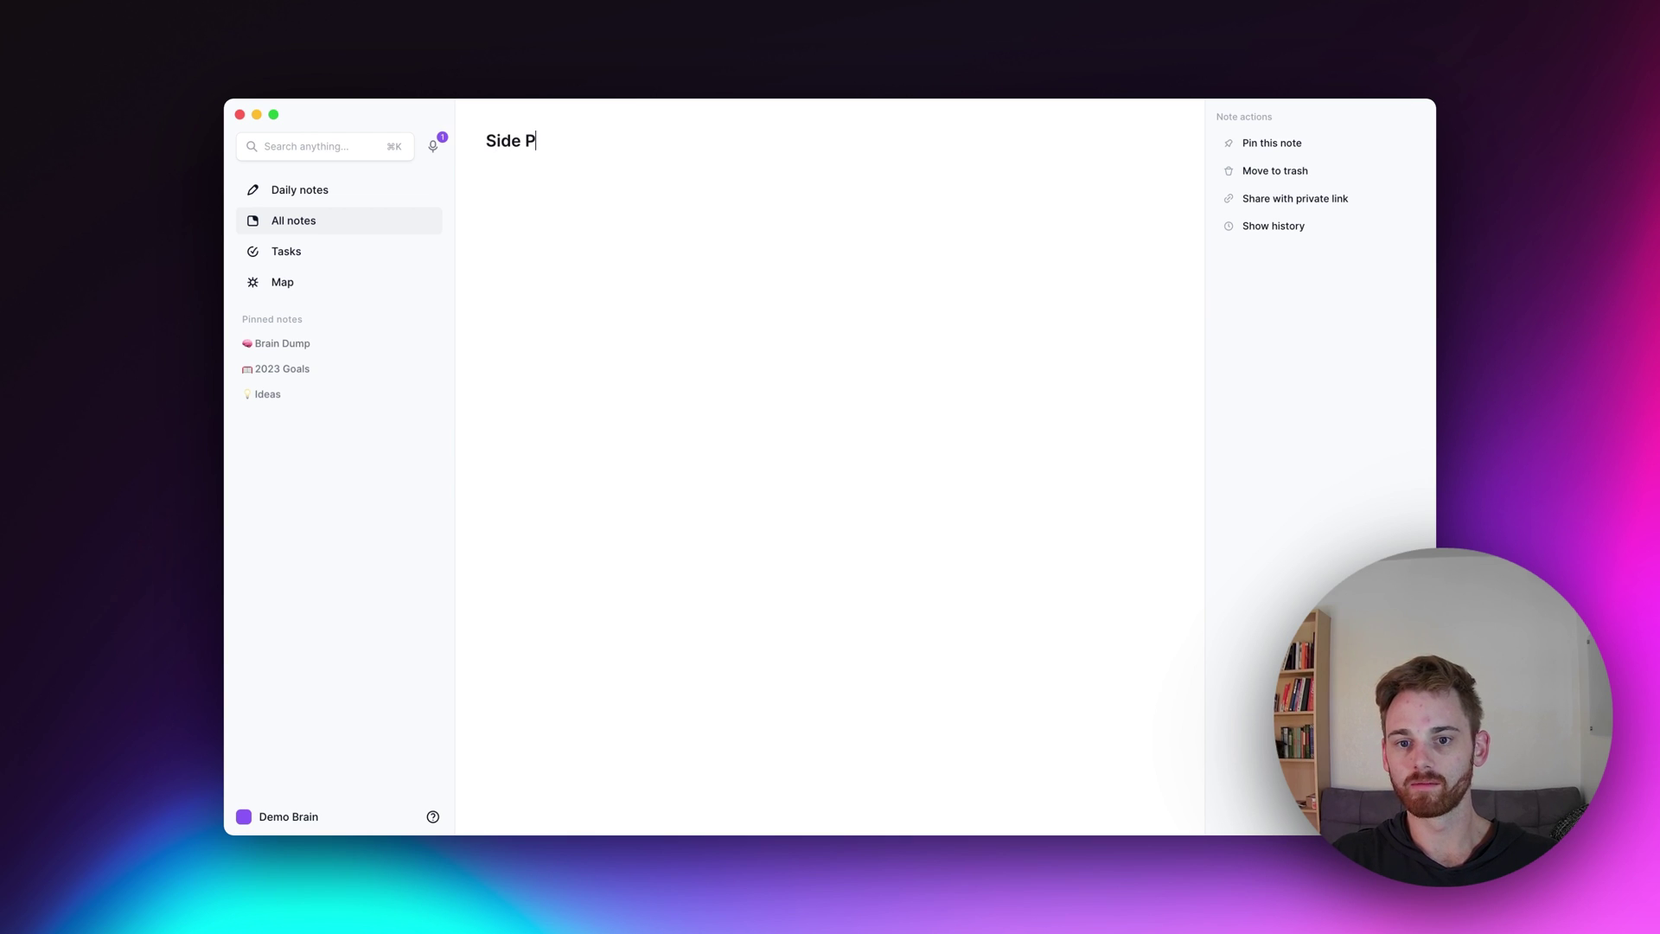
pyautogui.write('roject Ecosystem T')
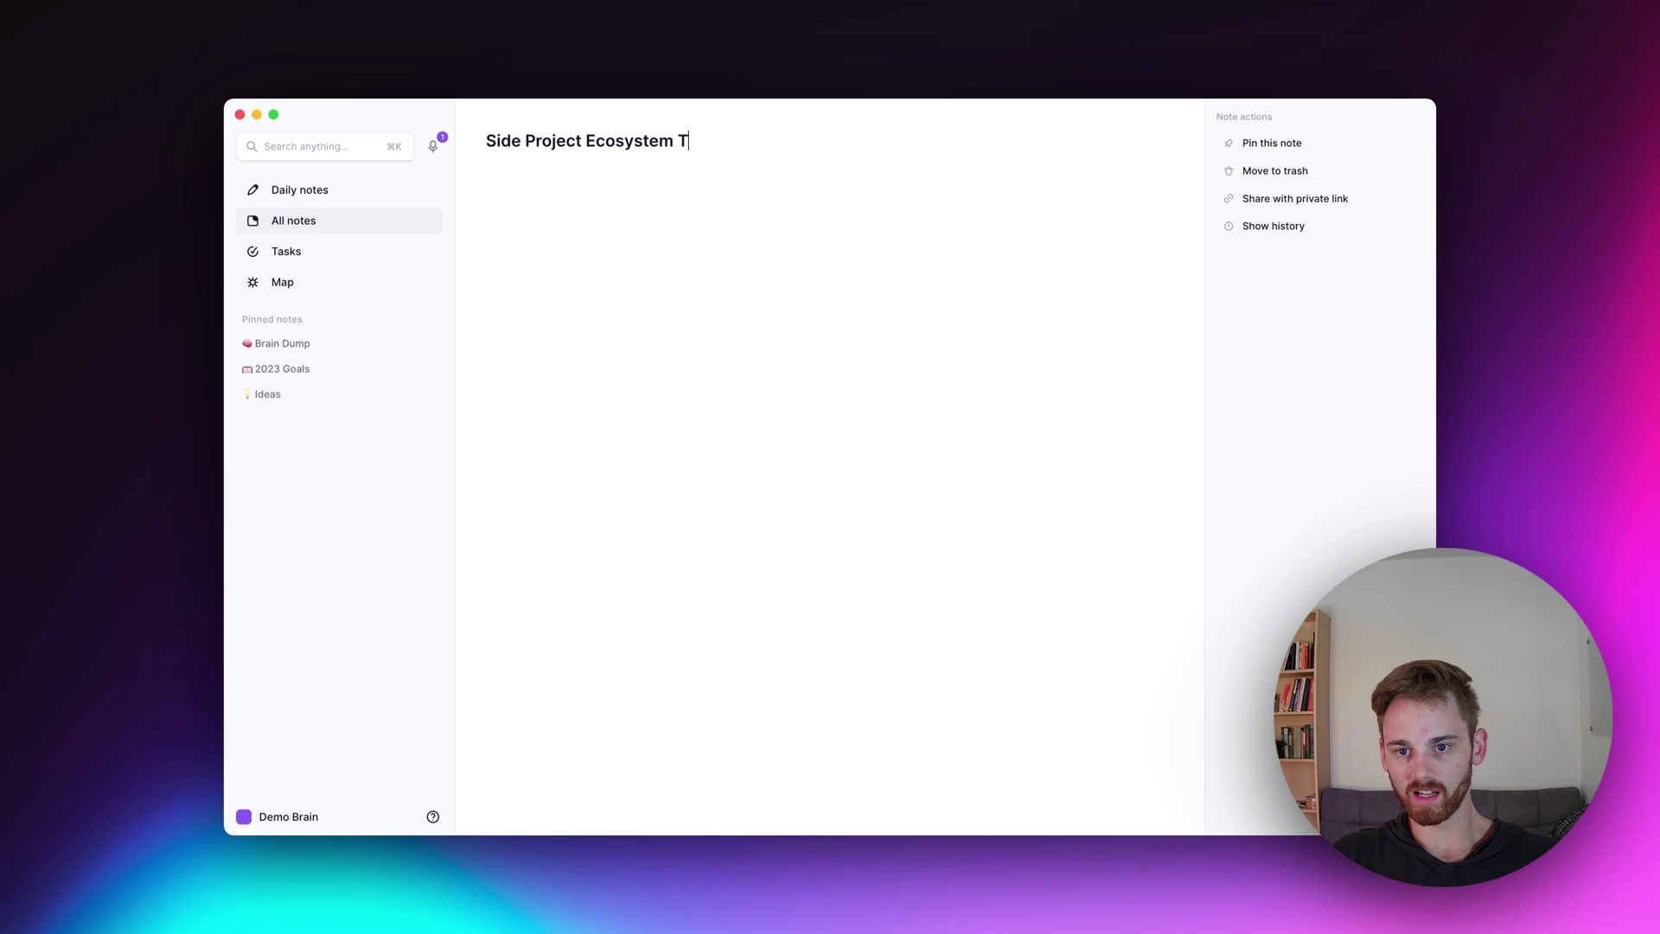
pyautogui.write('houghts')
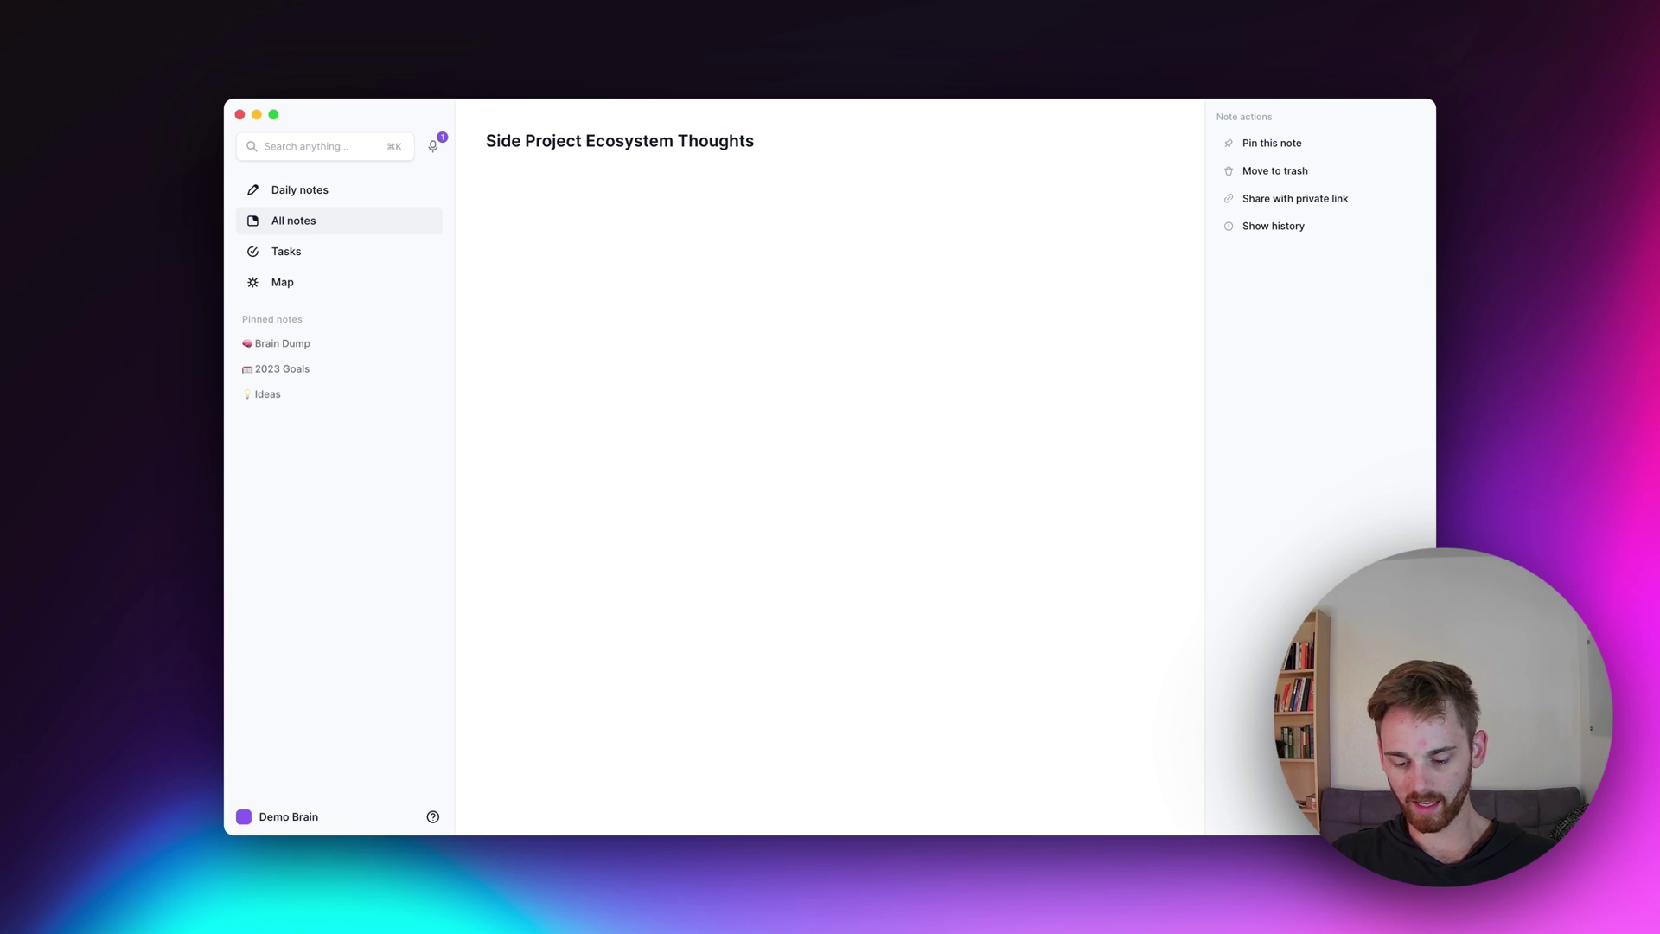
pyautogui.write("Okay, this is for a handwritten note on my project ecosystem for side projects. I want to figure out how to organize all of them. So the first one is called Startup Cookie. This is where I do outbound email and content. There's a full $5,000 a month subscription package, and then you can also get an audit and have the copywriting done for a one-time $3,000 fee. I also started Startup Copy, which is just a copywriting subscription for $2,000 a month, which is kind of related but doesn't fully overlap. And then there's Better Home Marketing, which is just kind of real estate marketing, so things like social media posts, articles, and whatnot, and that's just a $2,000 a month subscription. I also haven't finished that website yet, so that's not live. Things that I'm missing: I don't have mentorship and advising on there, but after thinking about it, I realized I didn't want to do that because that would just involve a lot of calls. I might decide to add content in the future, but I don't think now is the right time. I do want to add my personal writing website to samclawson.com, so that will be separate. So then my to-do list is to: Finish the Realty website. Move my writing samples over to the Notion page. Warm up the new Realty emails. Add audits to the Startup Cookie website, which will include both the actual package on the website and the new Stripe link. Add it to the second part of the email flow. Finally, finish my personal website and make it live.")
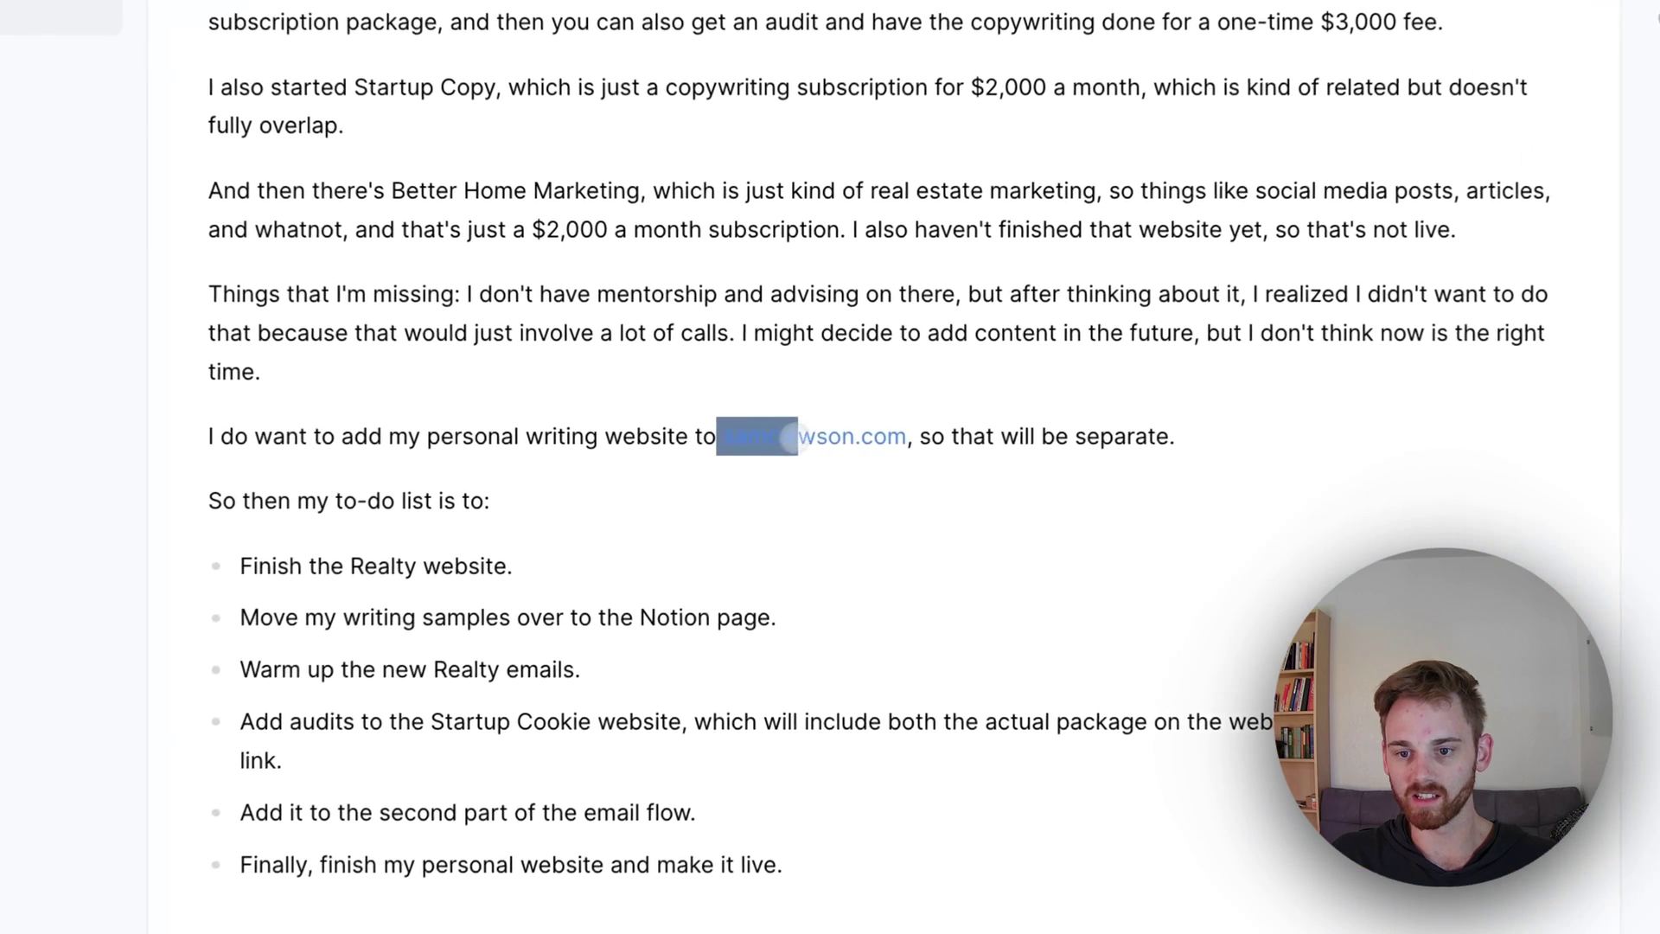
# Step: Correct the misspelled website address in the pasted text to samclaassen.com
pyautogui.moveTo(747, 439); pyautogui.dragTo(842, 440)
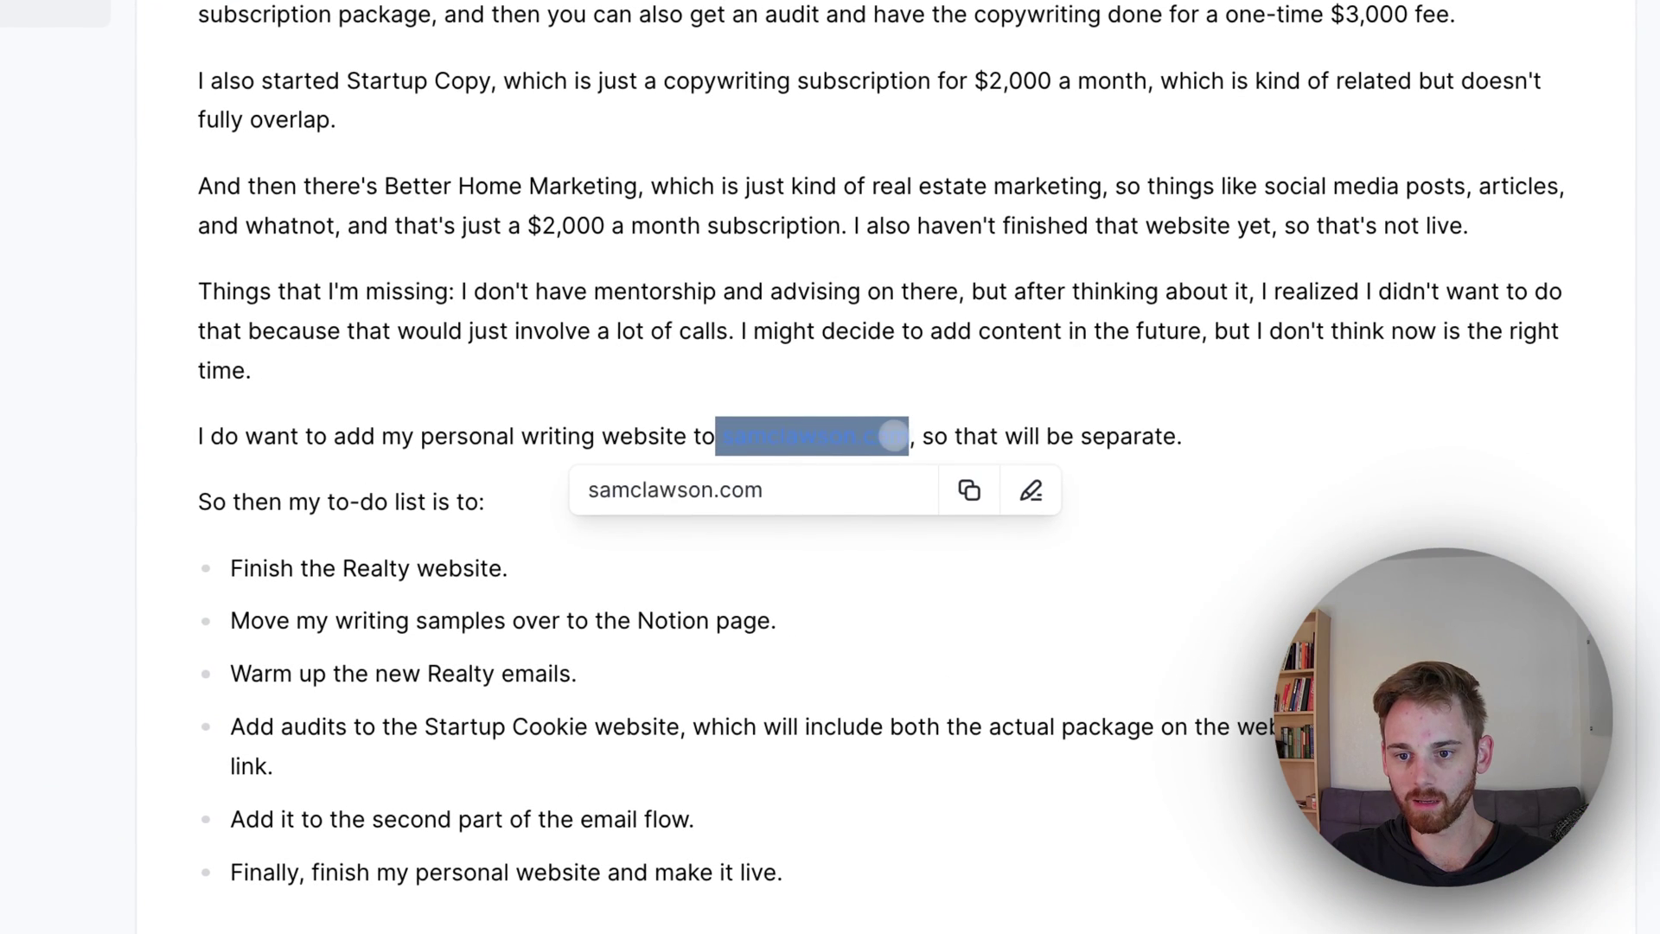
pyautogui.write('sam')
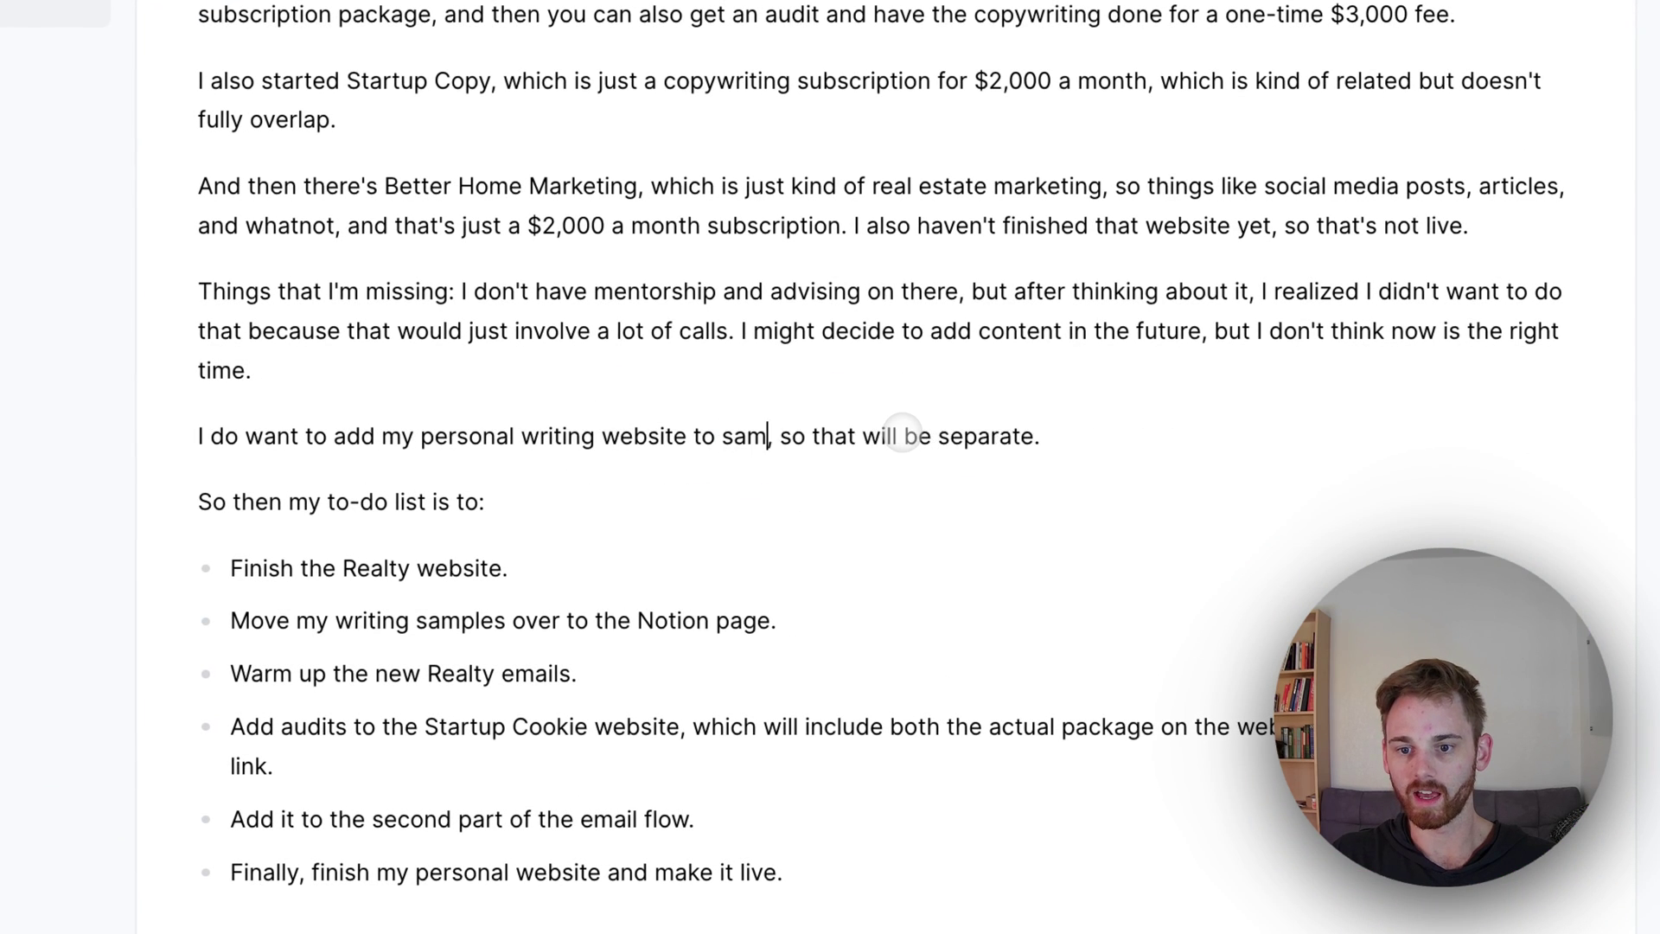
pyautogui.write('claassen.')
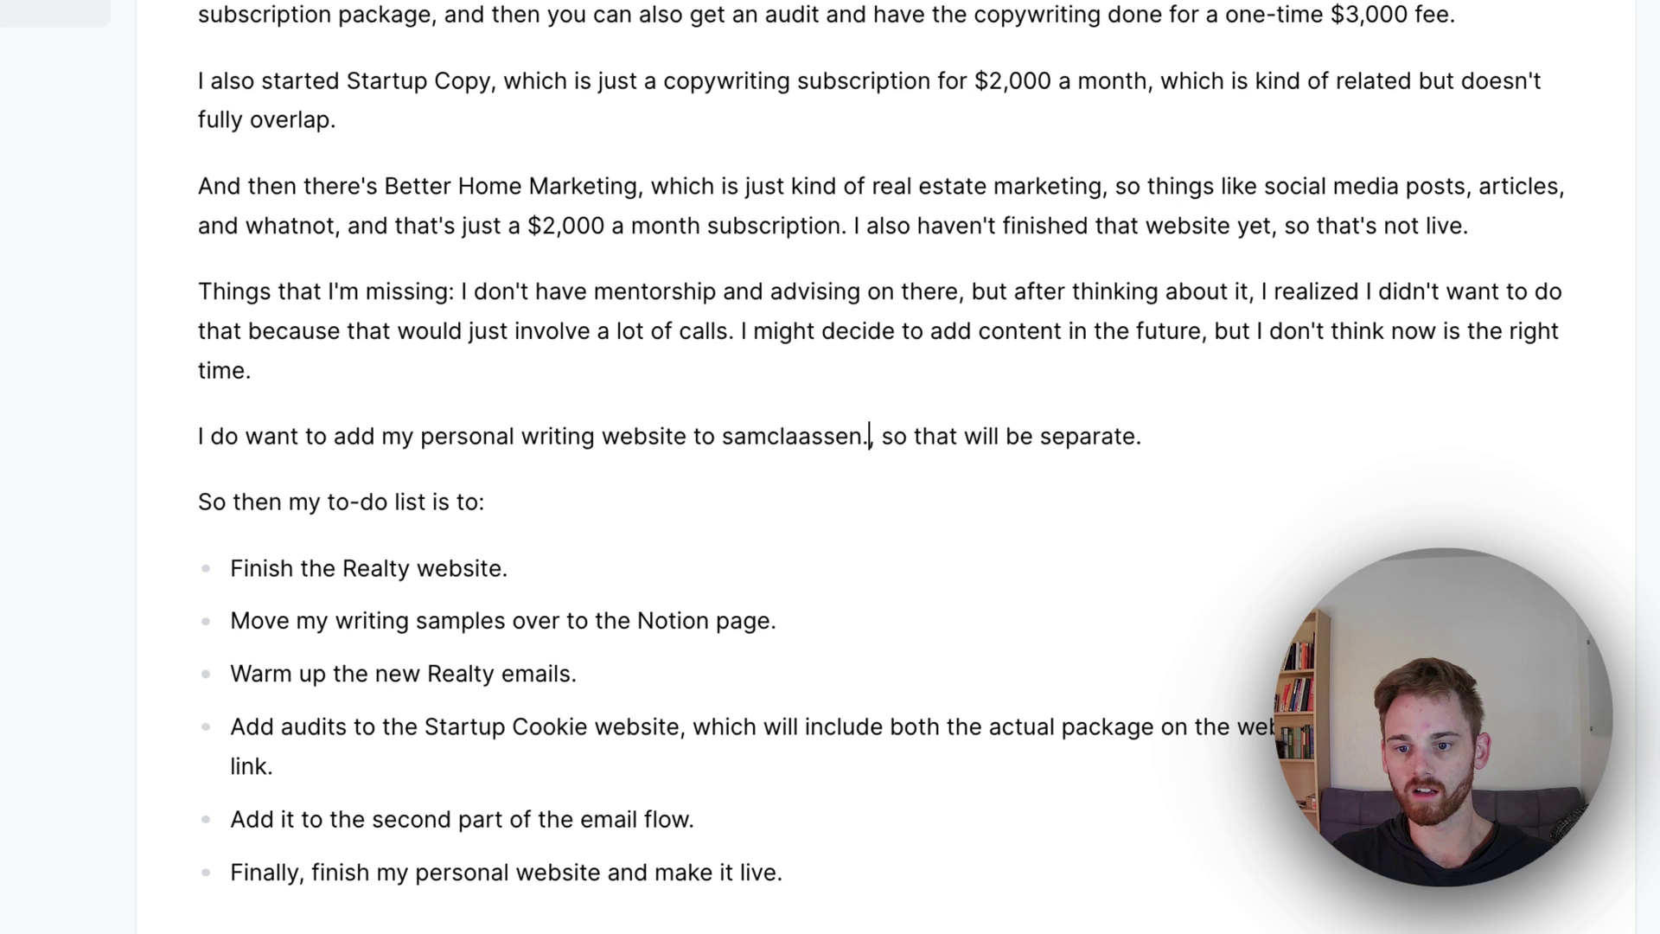
pyautogui.write('com')
pyautogui.click(879, 520)
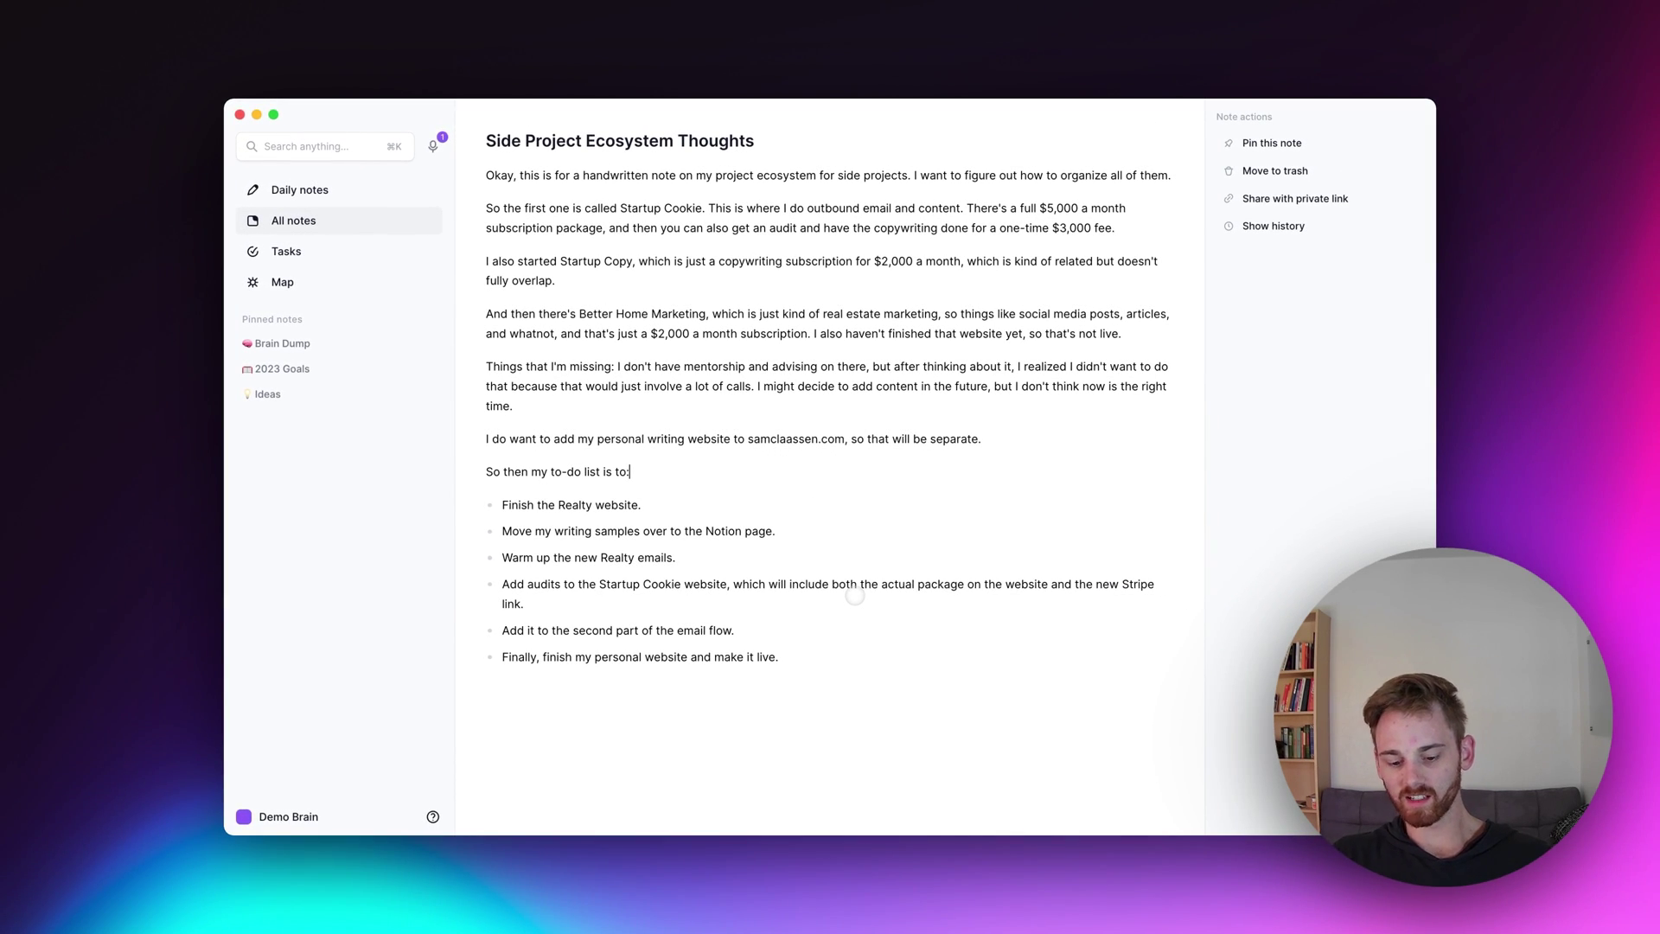
pyautogui.press('super+a')
# Step: Use 'Decorate my writing with backlinks' to link Startup Cookie, Startup Copy, Better Home Marketing, Realty, Notion and Stripe
pyautogui.press('super+j')
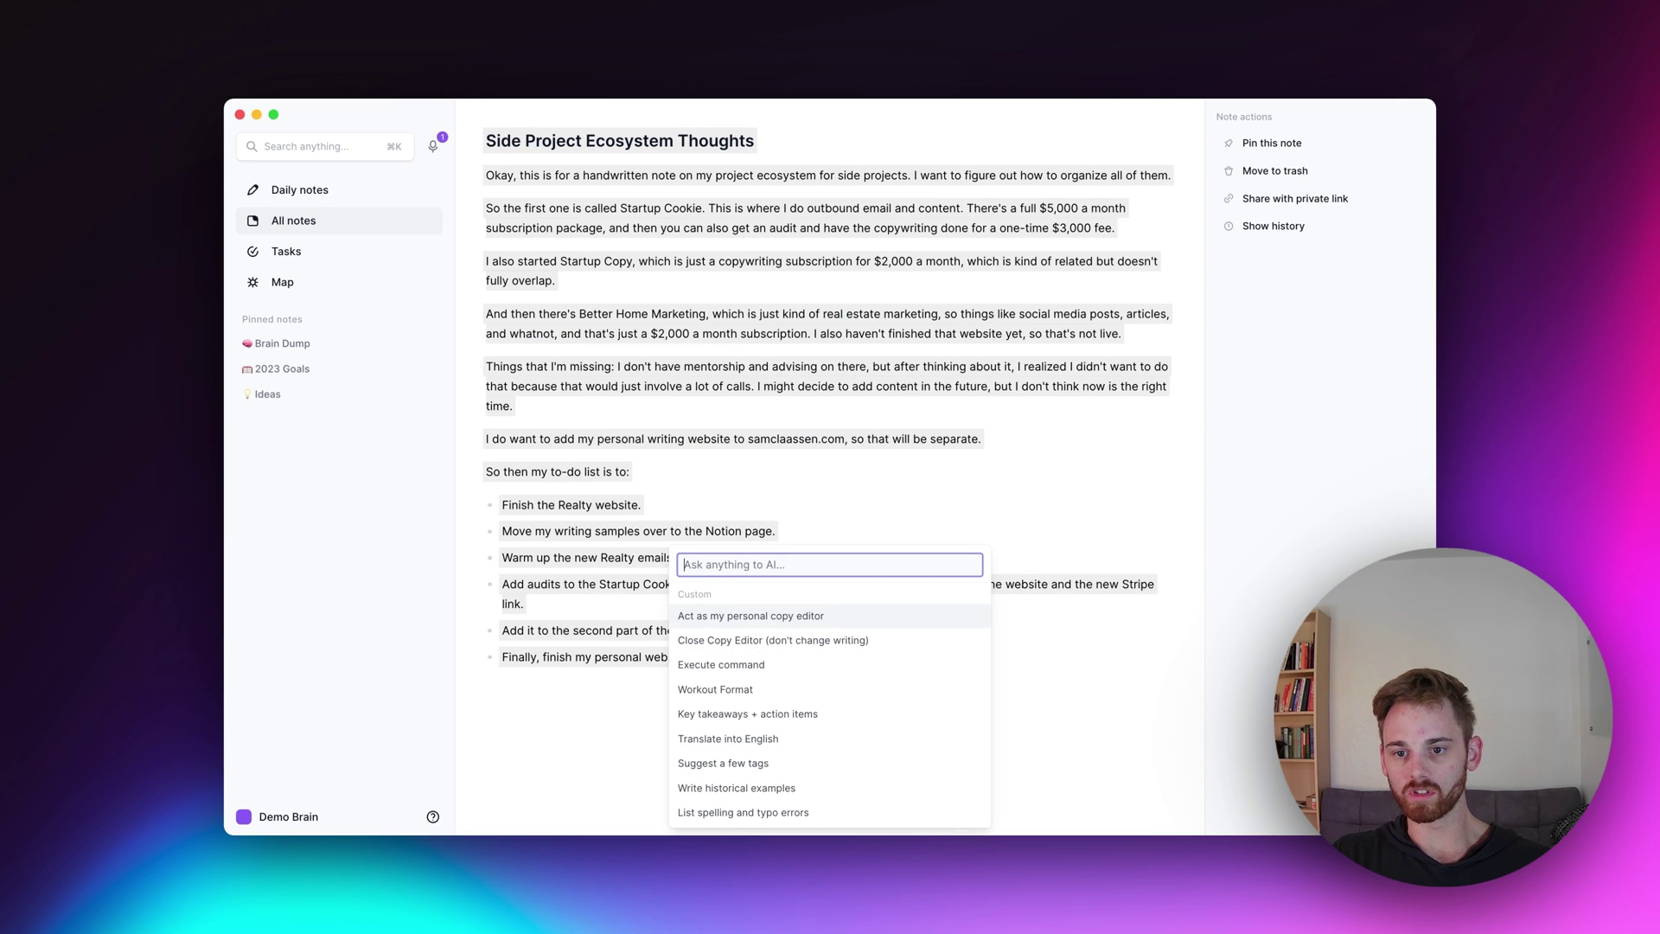
pyautogui.write('deco')
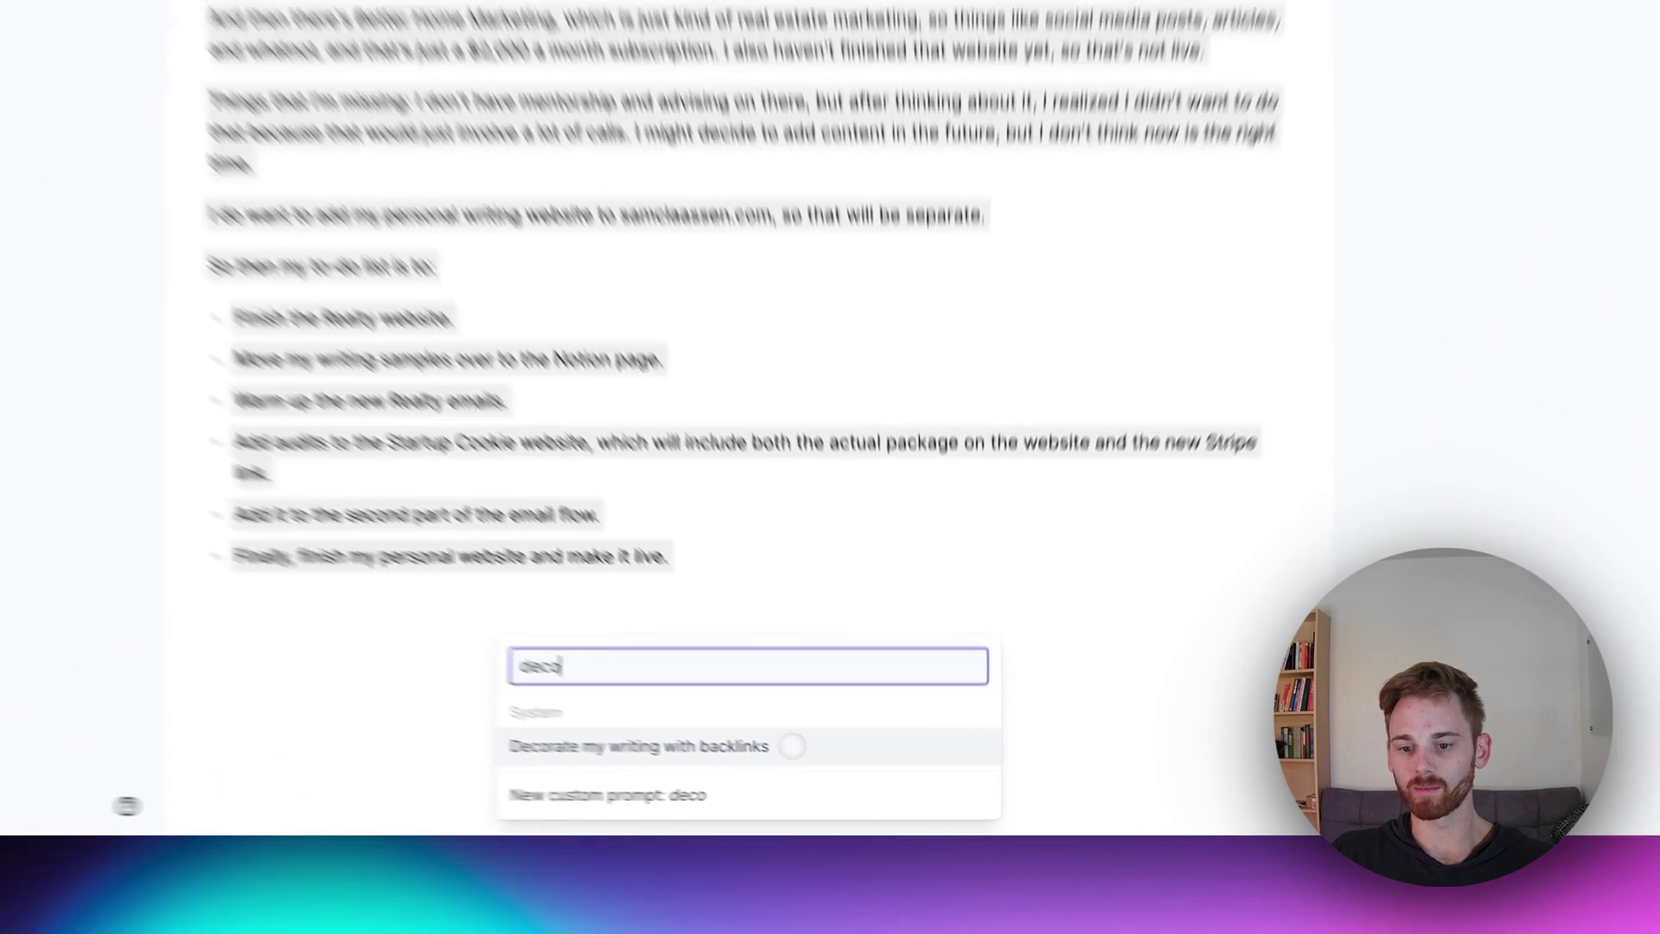
pyautogui.press('Return')
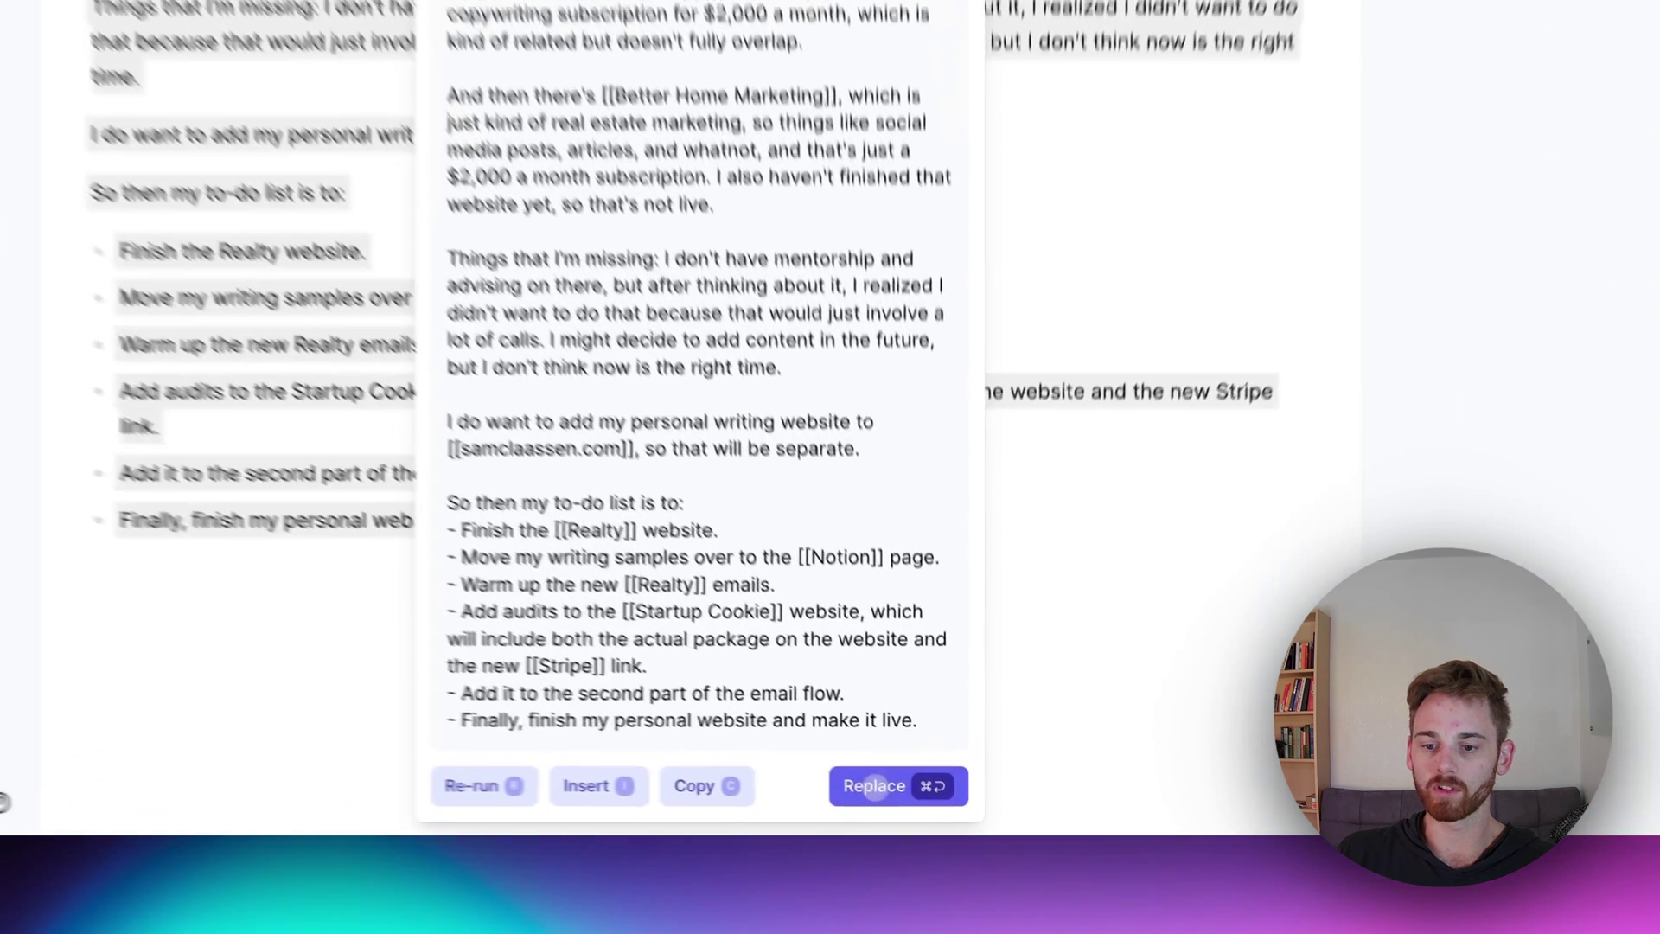
pyautogui.click(934, 807)
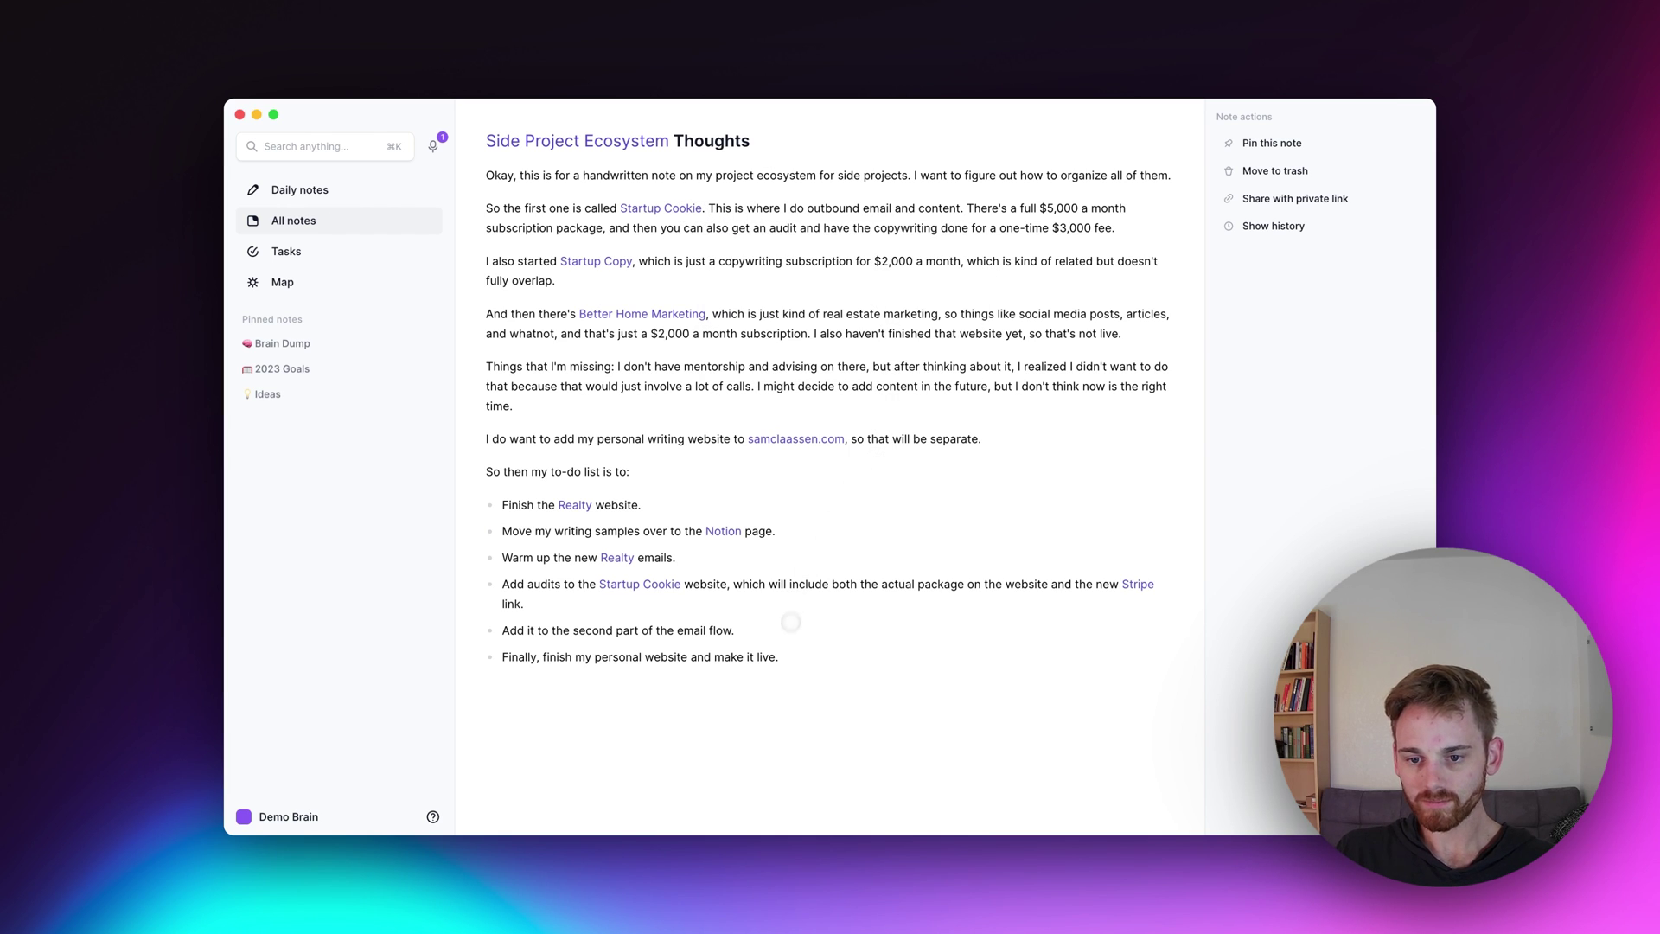
# Step: Replace the whole note with the output of the 'Key takeaways + action items' AI prompt
pyautogui.press('super+a')
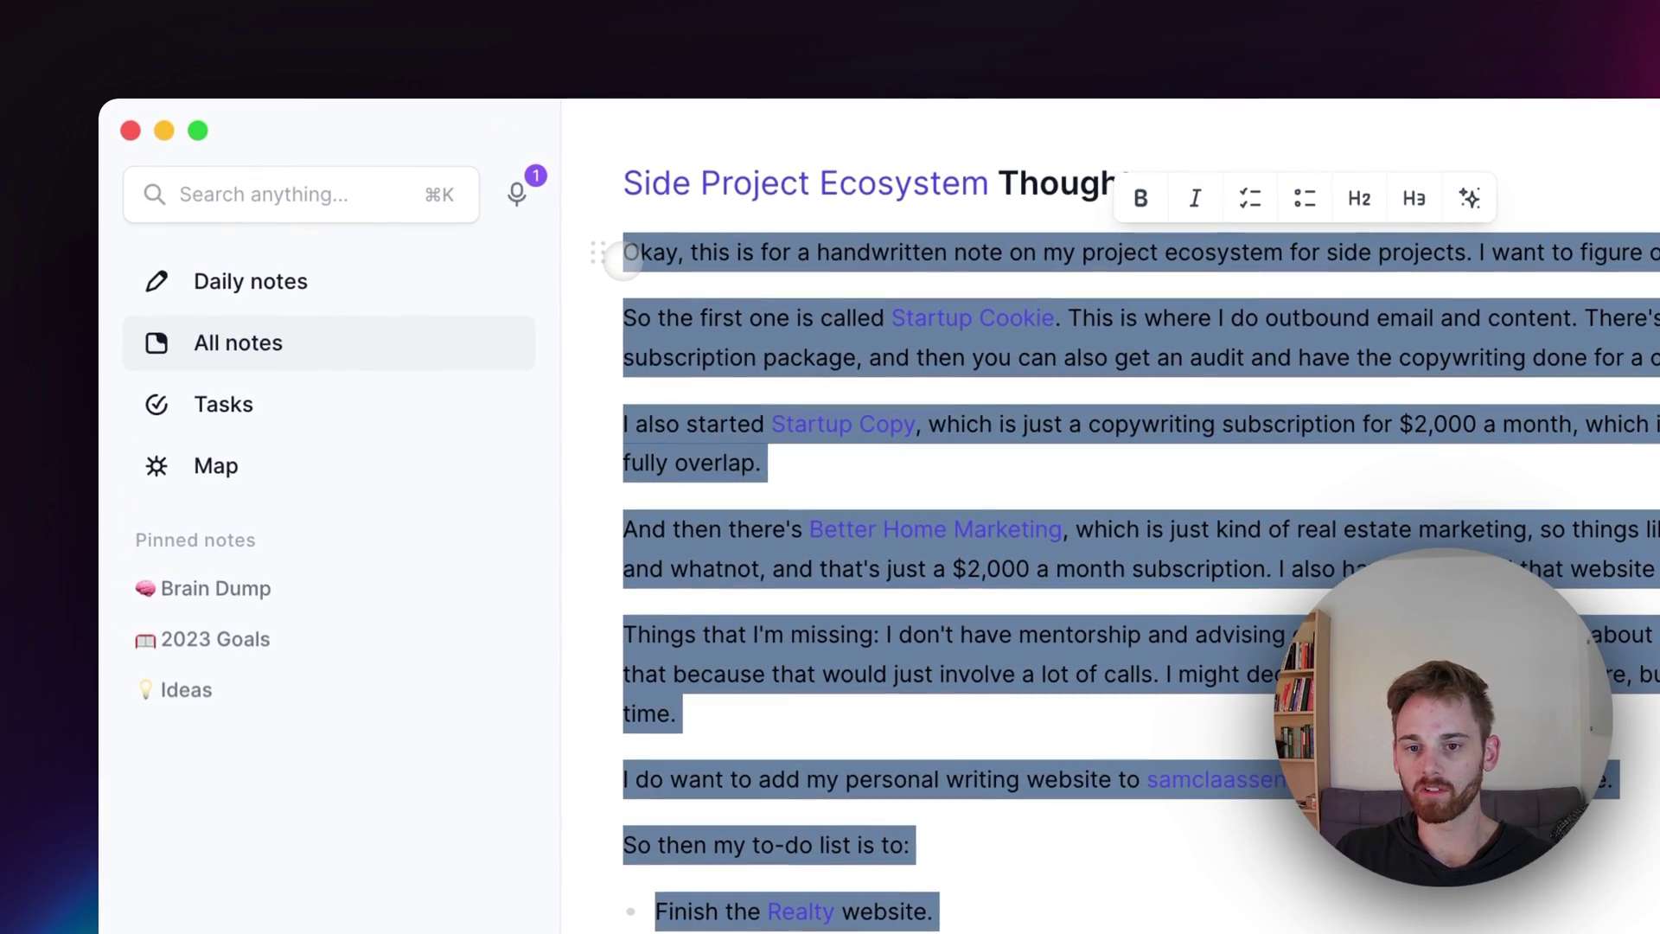
pyautogui.hotkey('ctrl', 'j')
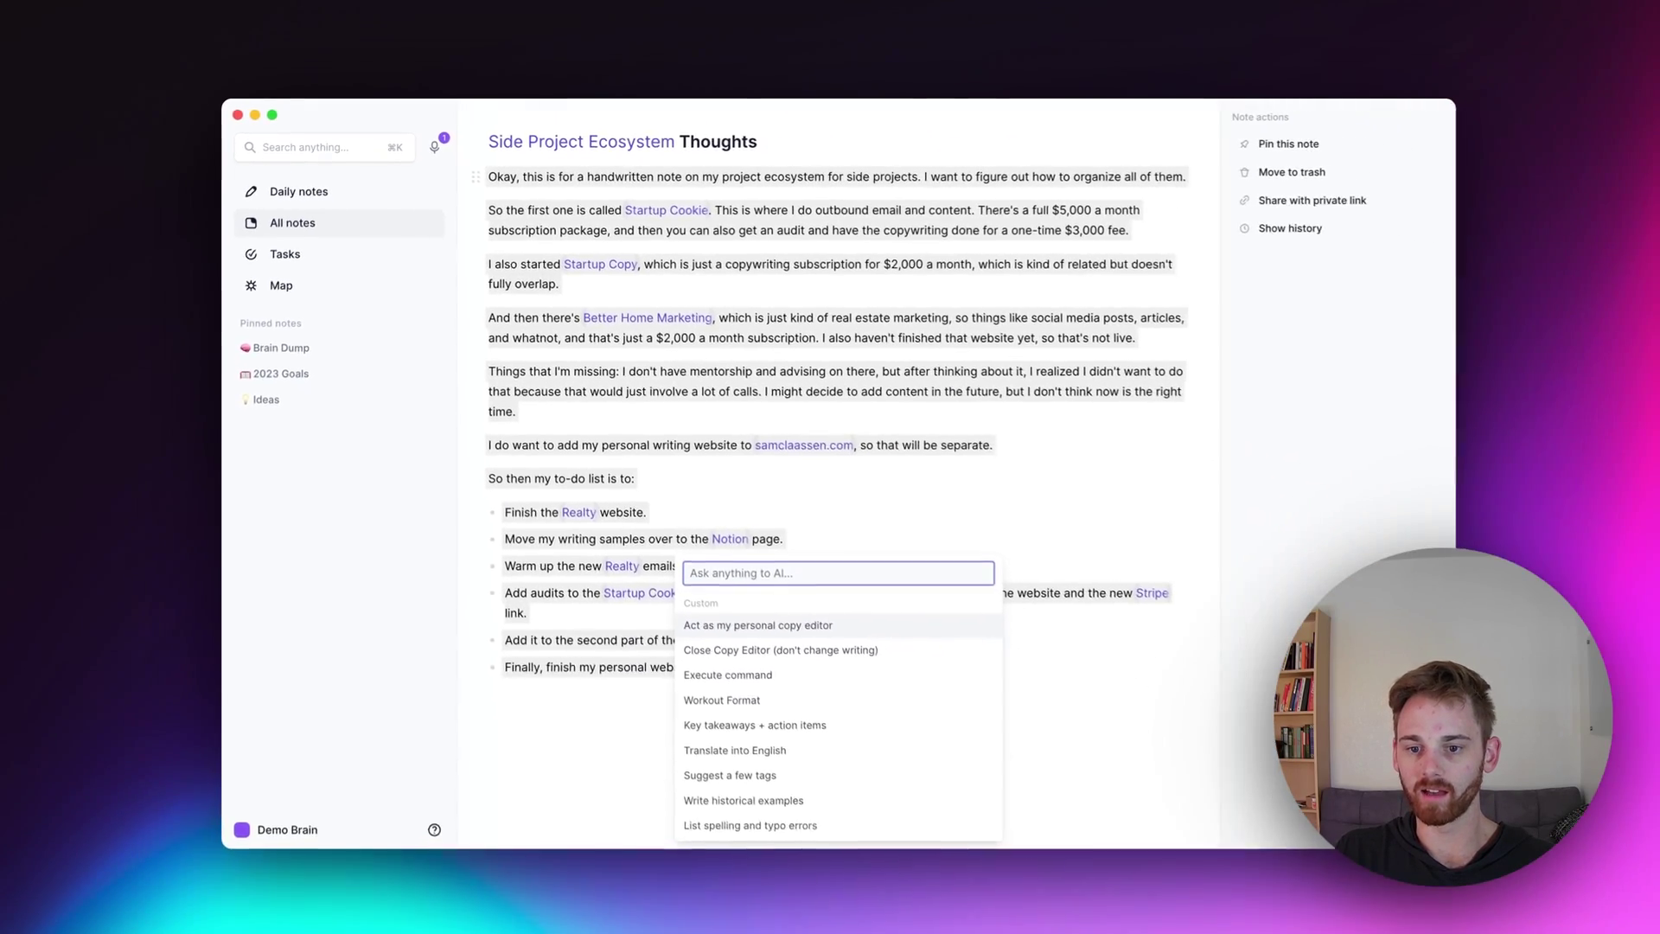
pyautogui.write('key')
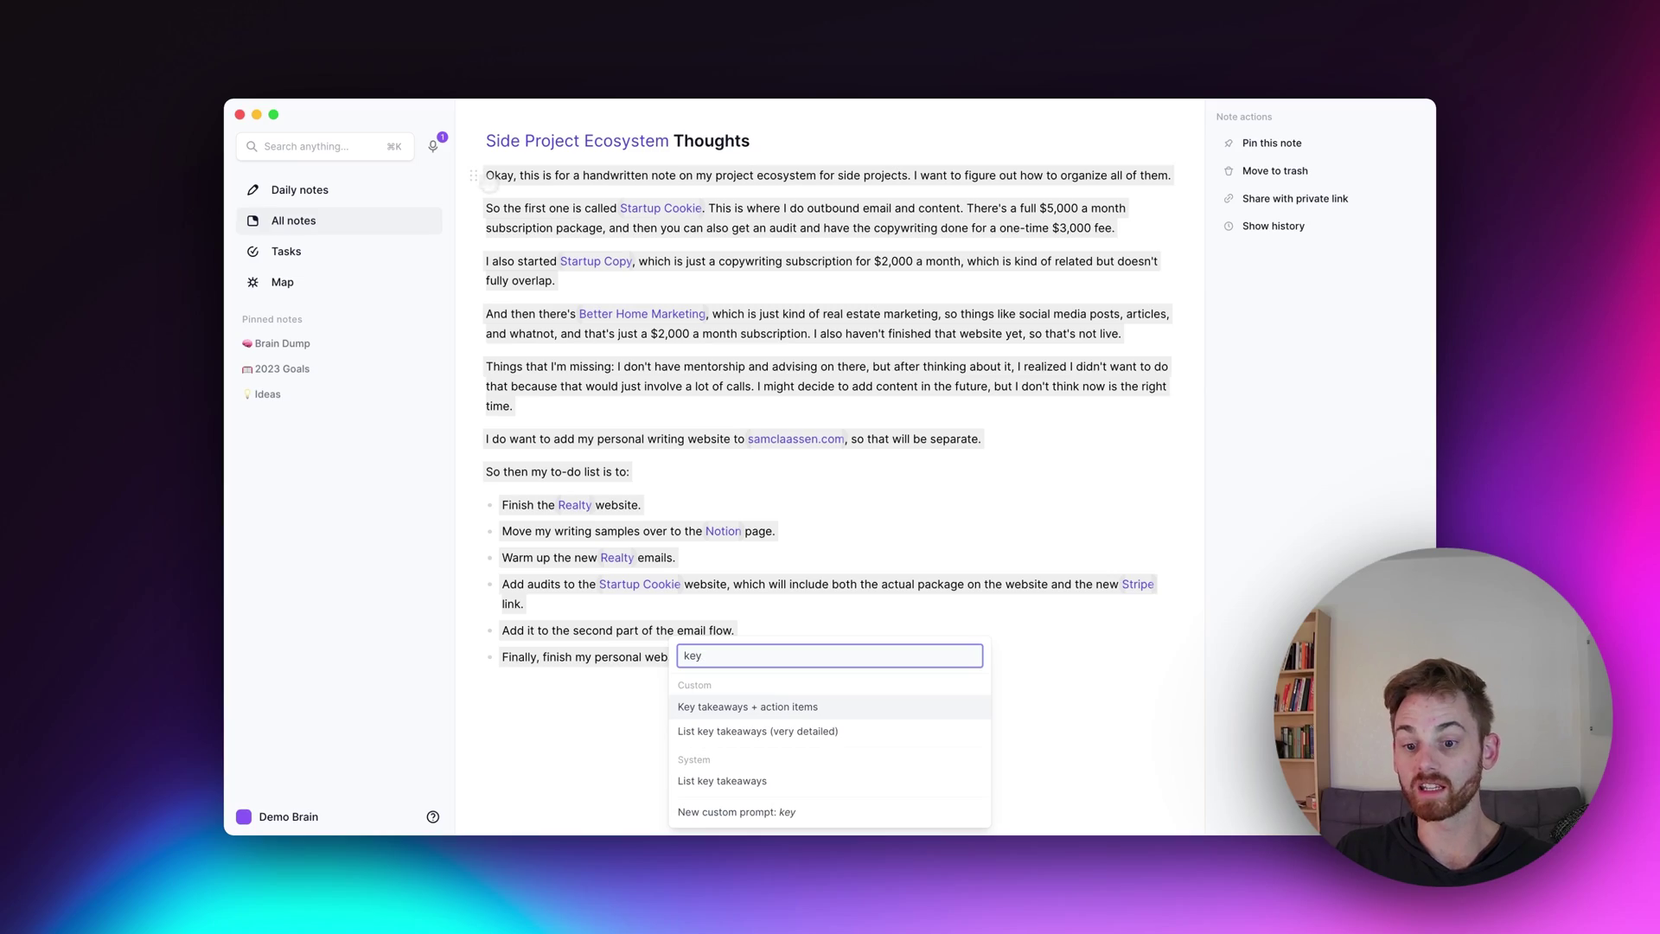
pyautogui.press('Return')
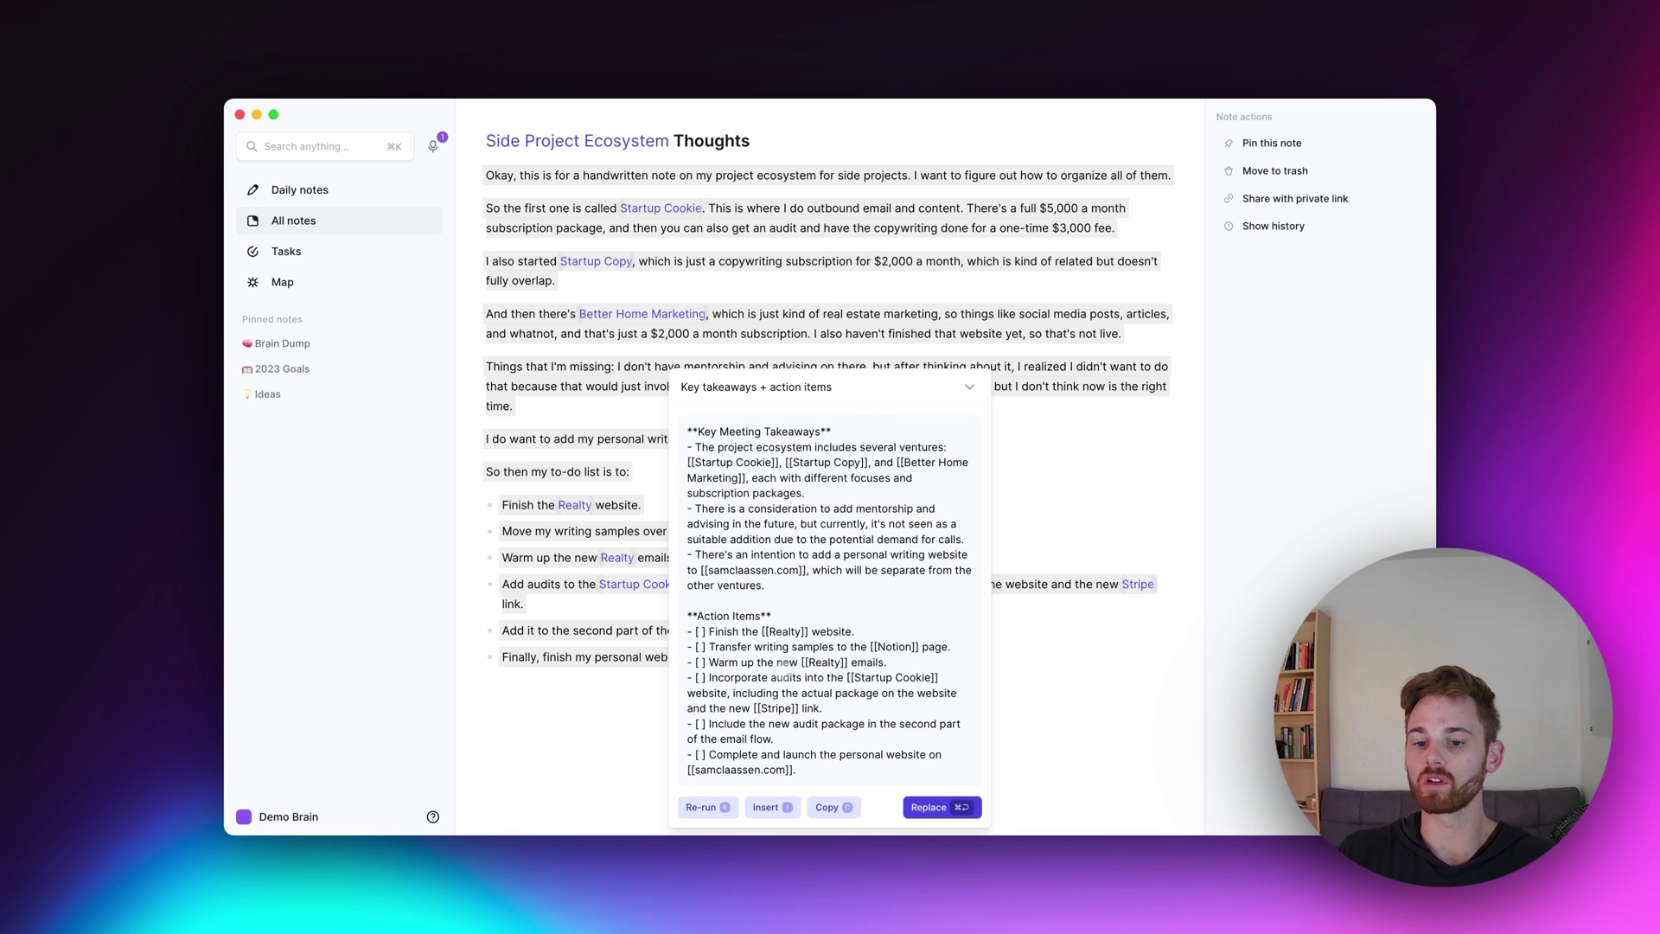
pyautogui.click(929, 807)
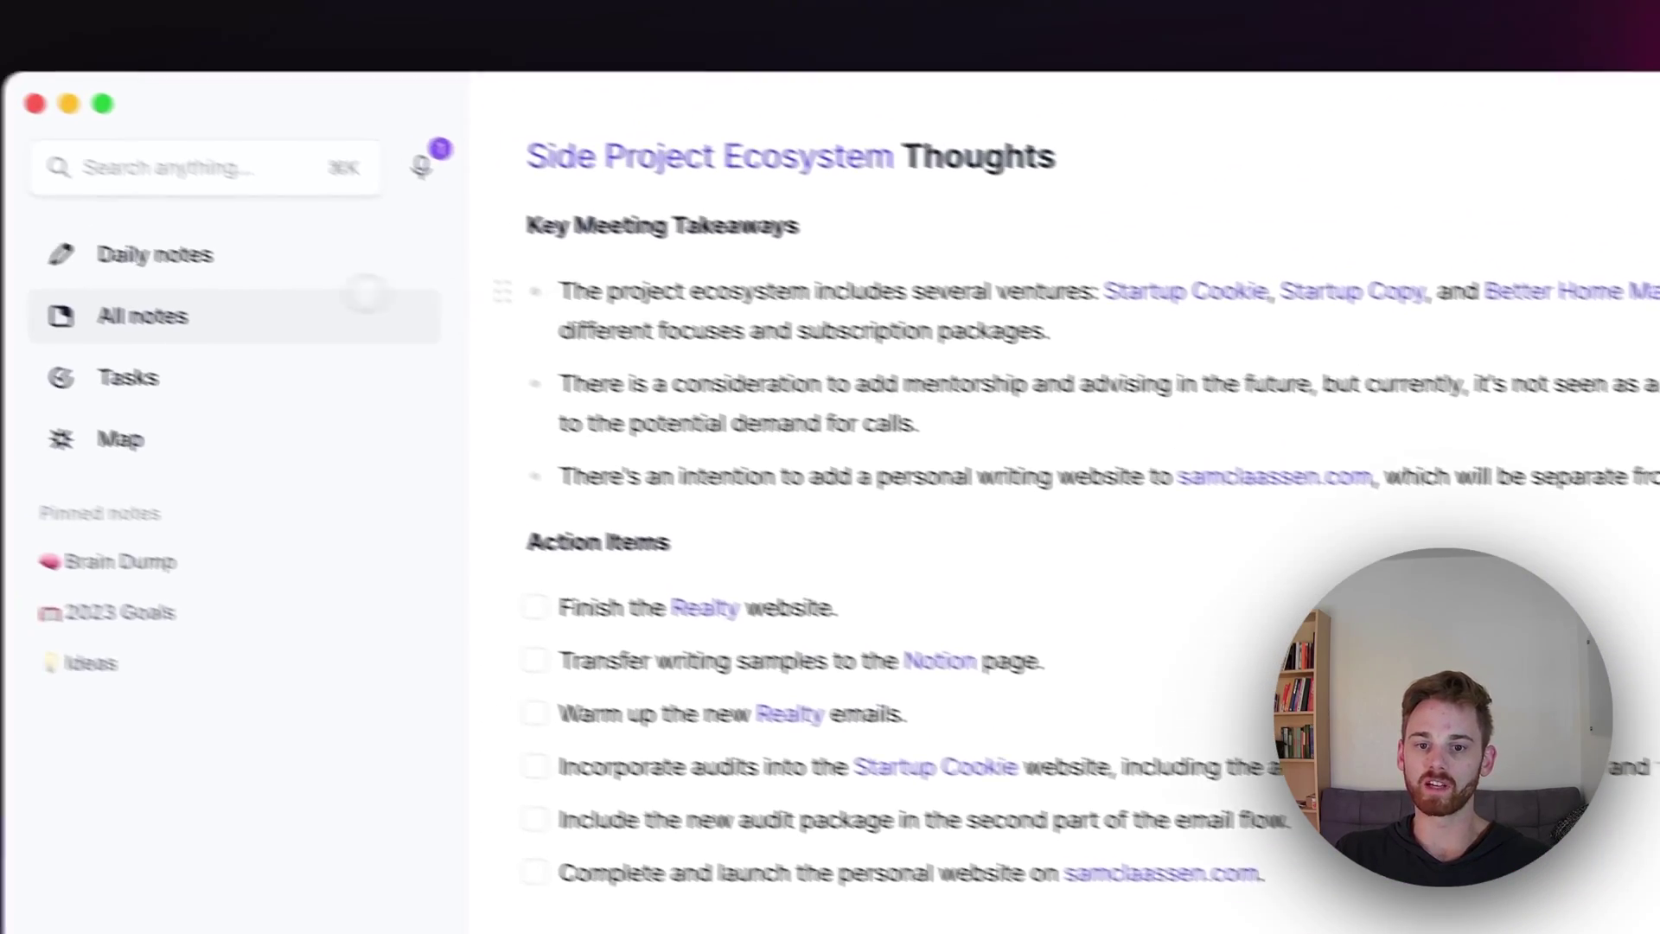
# Step: Paste the notebook photo from the October 20th note on a new line under the title
pyautogui.click(242, 279)
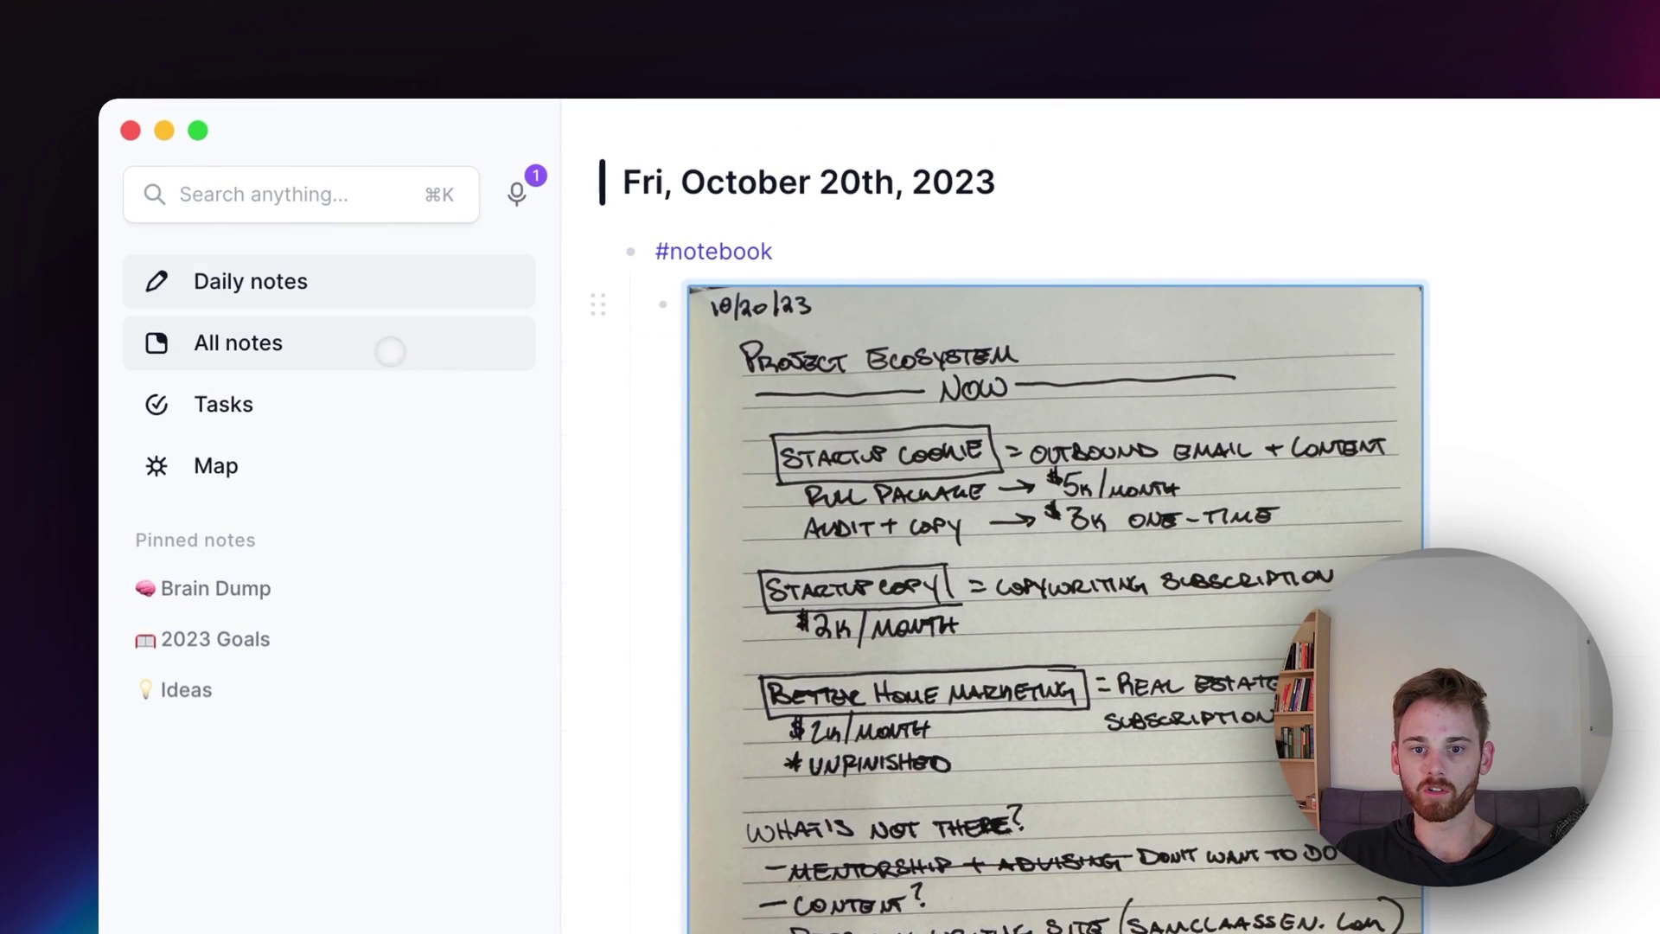
pyautogui.click(389, 350)
pyautogui.click(741, 327)
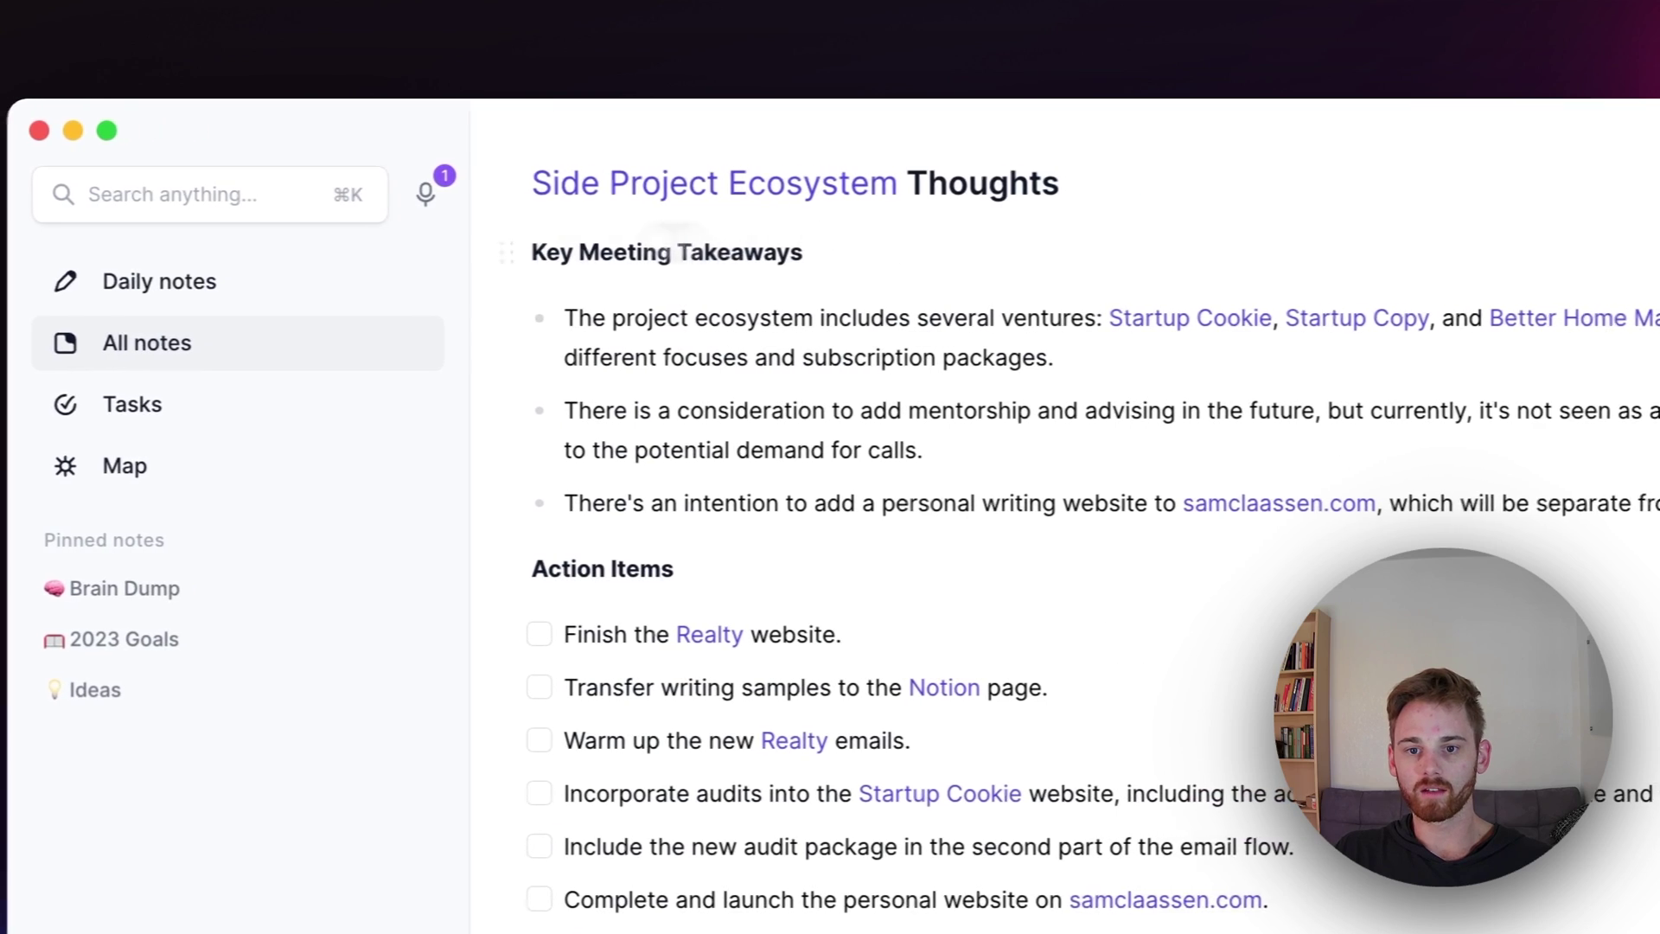
pyautogui.click(584, 251)
pyautogui.press('Return')
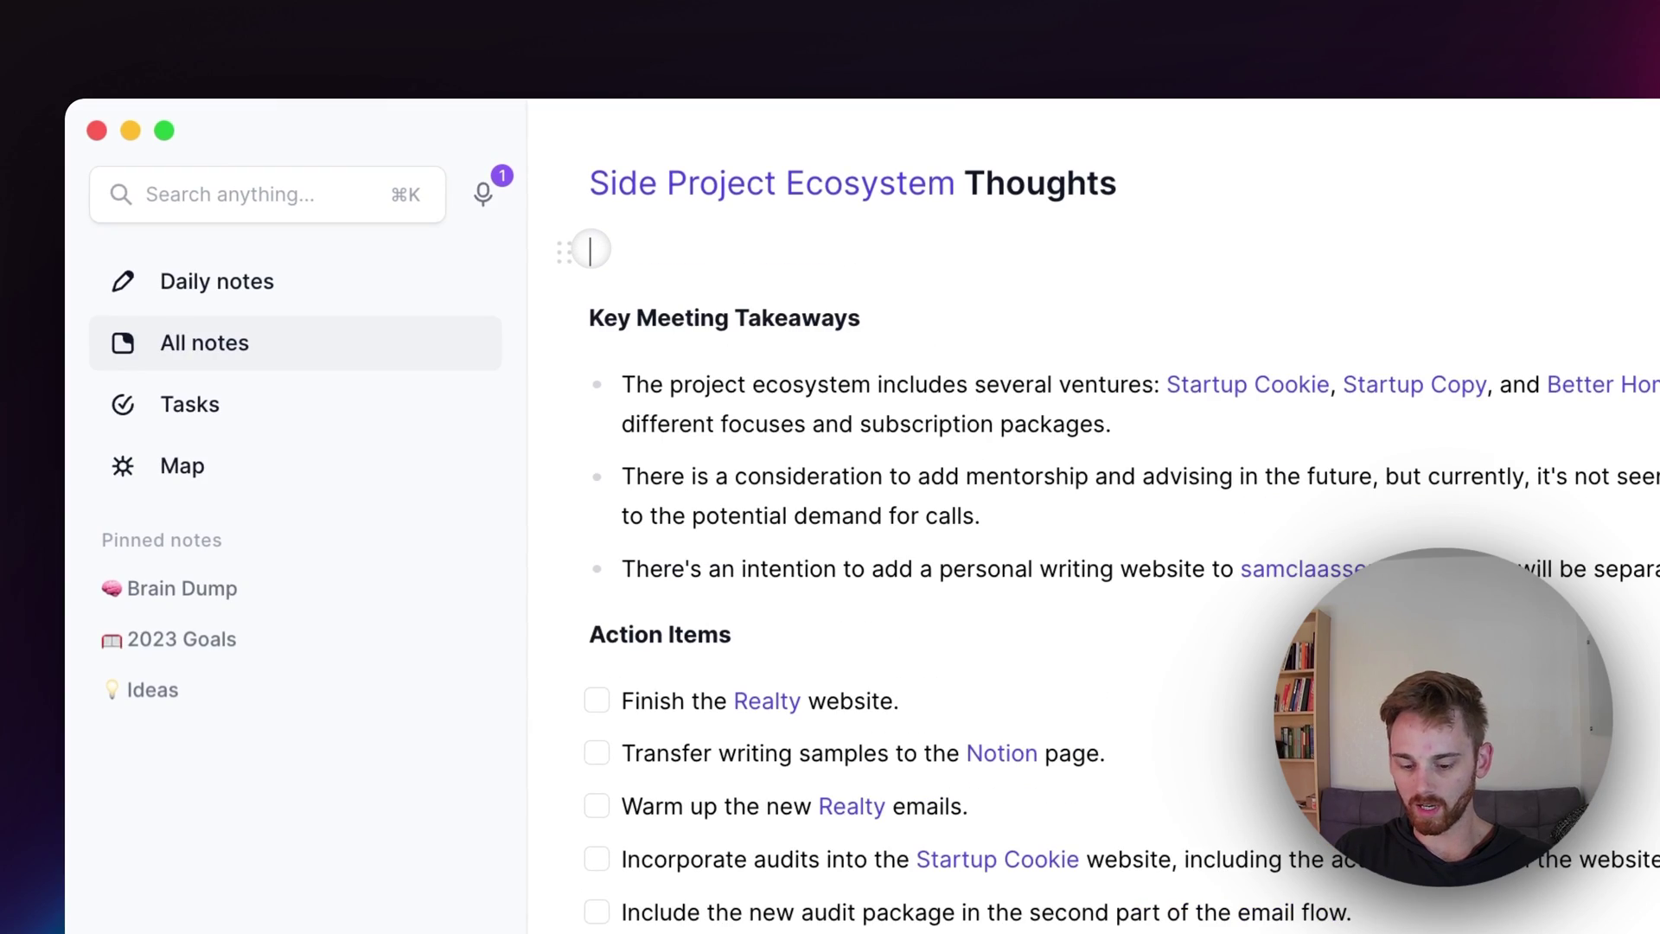
pyautogui.hotkey('ctrl', 'v')
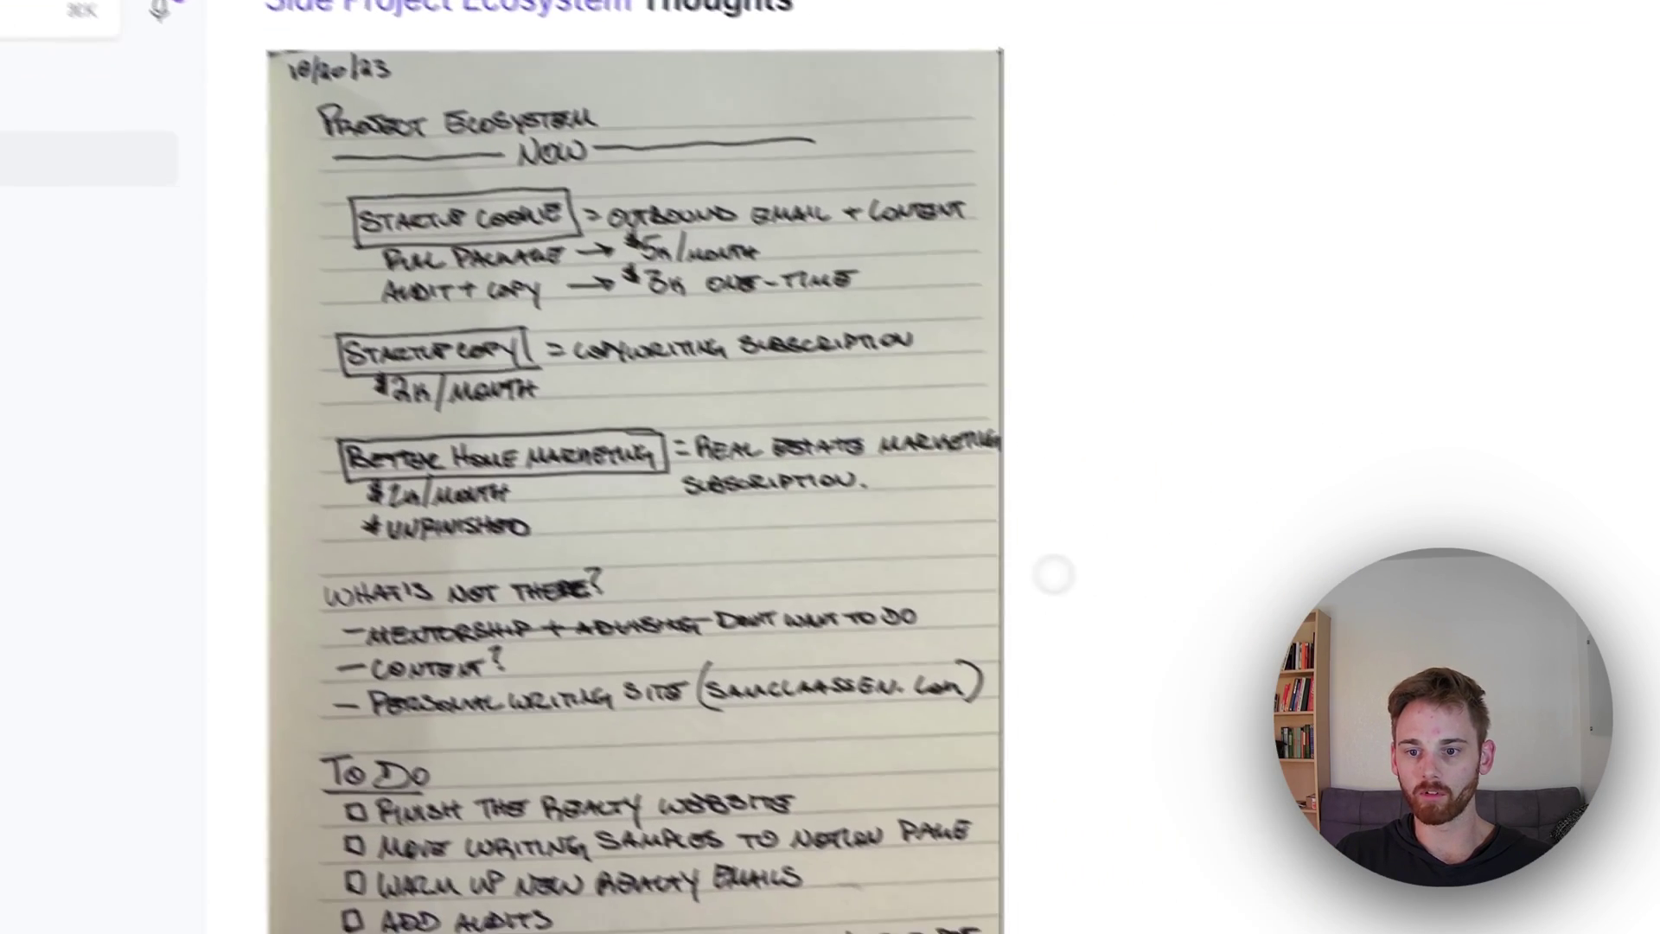